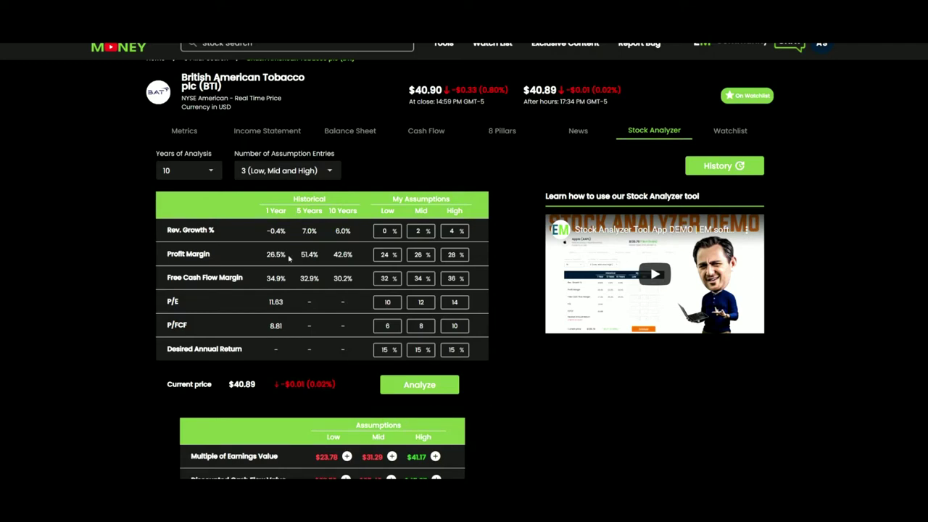
- Review British American Tobacco's growth, margin and multiple assumptions together with the resulting valuations in the Stock Analyzer
scroll(500, 302, "down", 1)
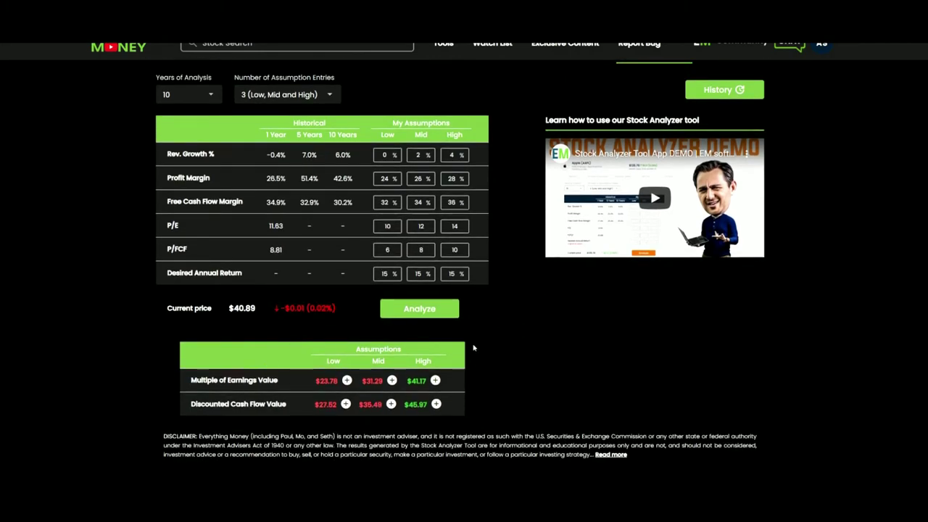
scroll(473, 355, "up", 1)
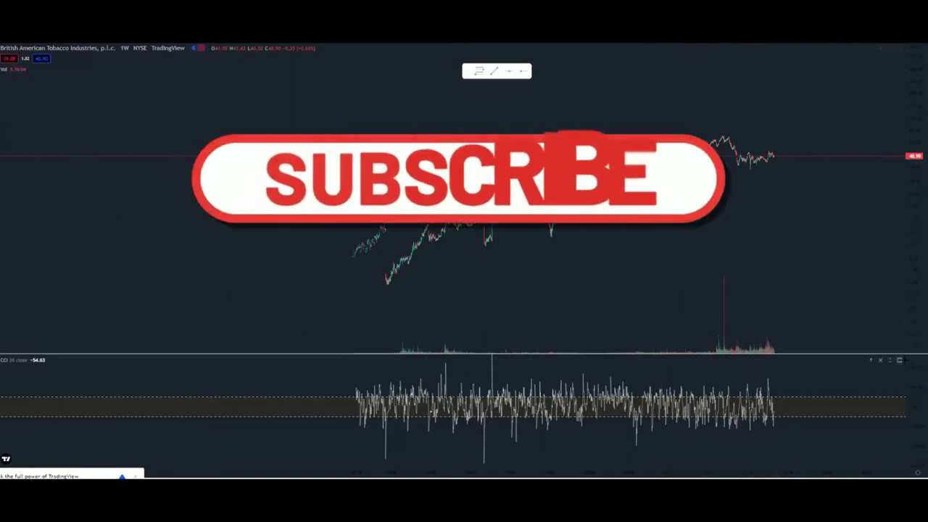
- Collapse the CCI indicator pane so the weekly British American Tobacco price chart fills the view
left_click(890, 360)
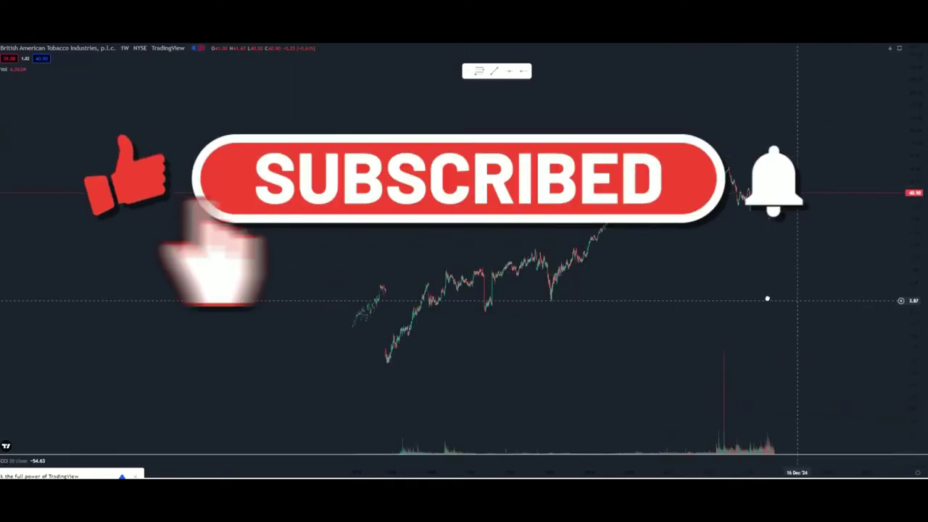
left_click_drag(805, 296, 746, 267)
left_click_drag(920, 123, 924, 191)
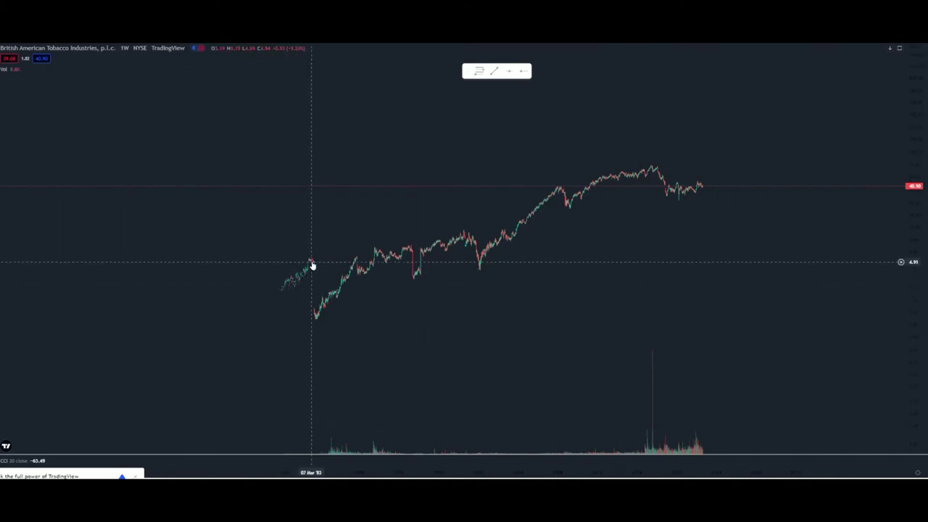
- Examine the weekly price history from the 1983 gap through the 1993 drop to the 2000 low
left_click_drag(906, 306, 901, 183)
scroll(789, 271, "up", 5)
left_click_drag(318, 299, 735, 297)
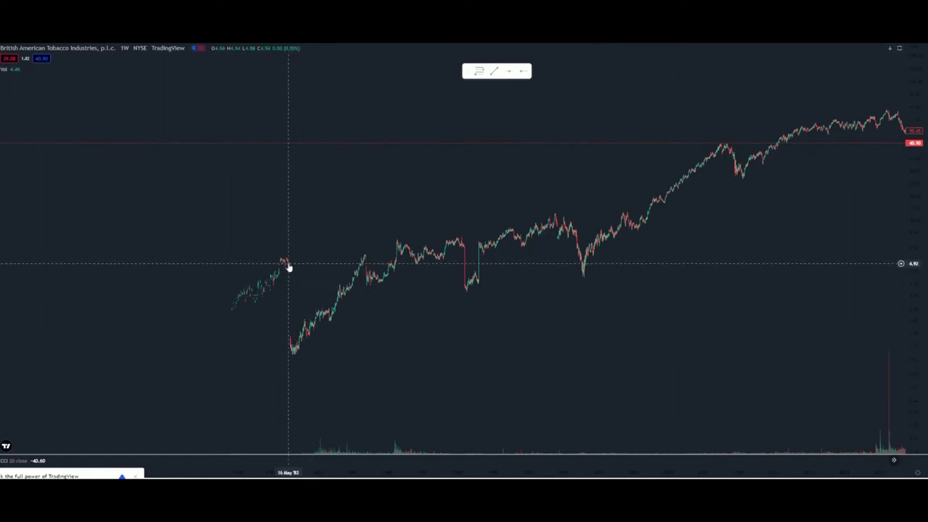
scroll(288, 262, "up", 3)
left_click_drag(99, 256, 582, 165)
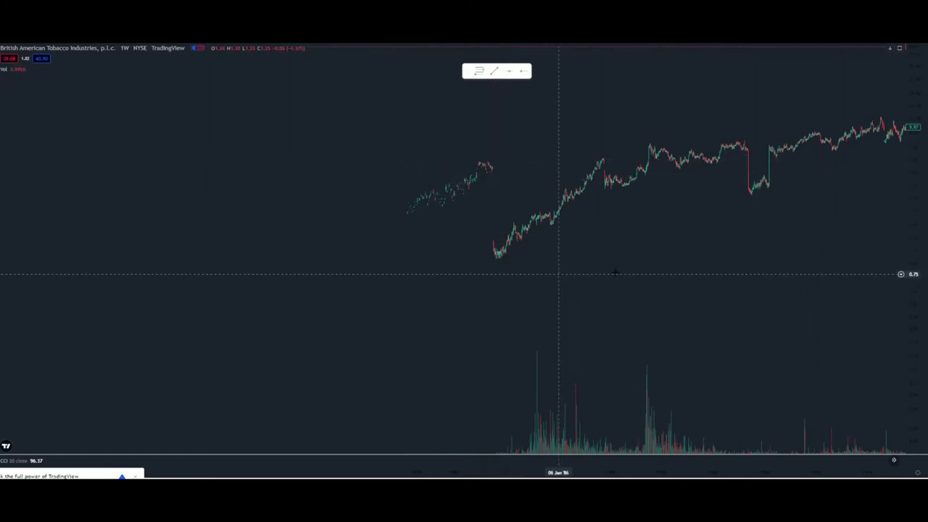
left_click_drag(734, 279, 532, 307)
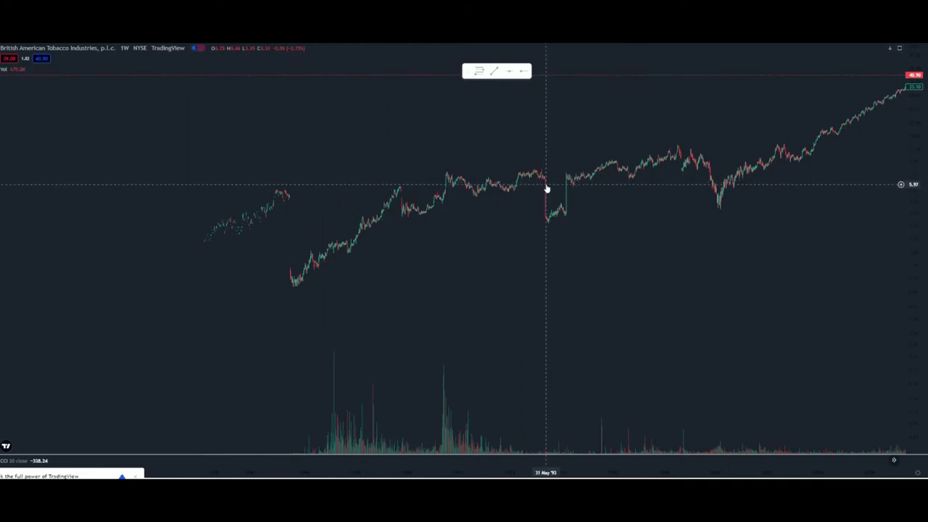
left_click_drag(698, 290, 605, 294)
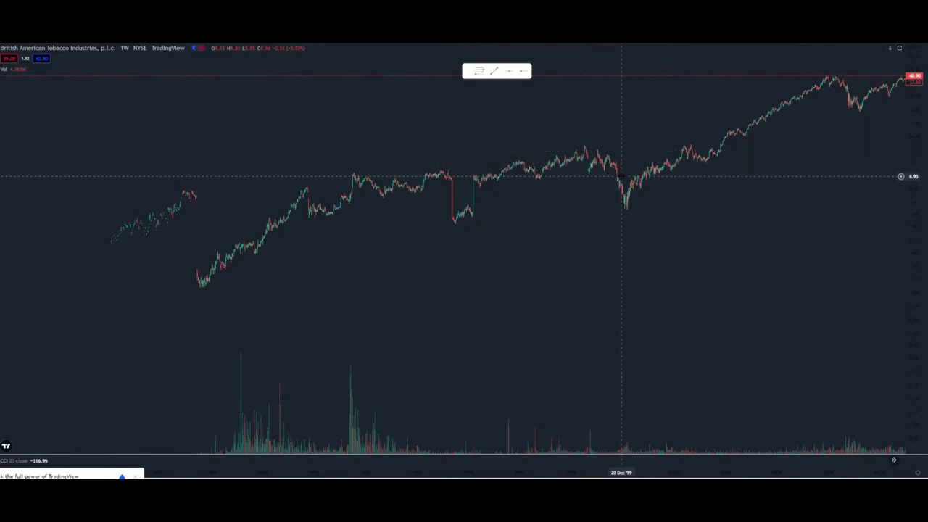
scroll(623, 214, "up", 5)
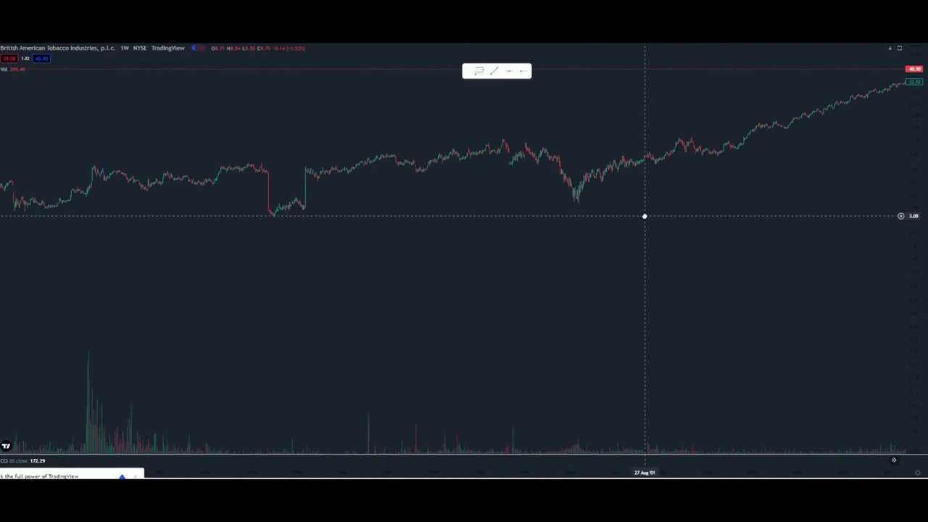
left_click_drag(417, 218, 539, 210)
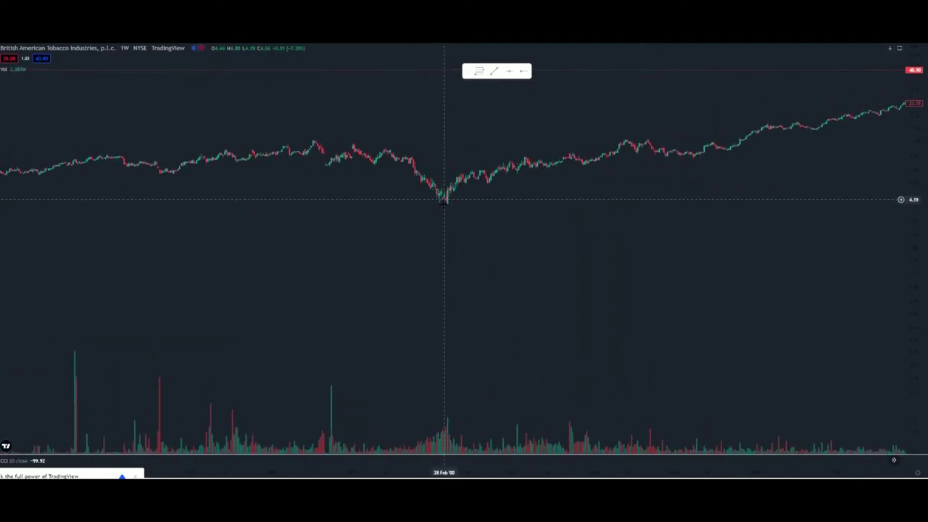
- Draw a Fibonacci retracement from about 5.48 in May 1982 down to about 0.97, with its end point in September 2001
scroll(766, 149, "down", 5)
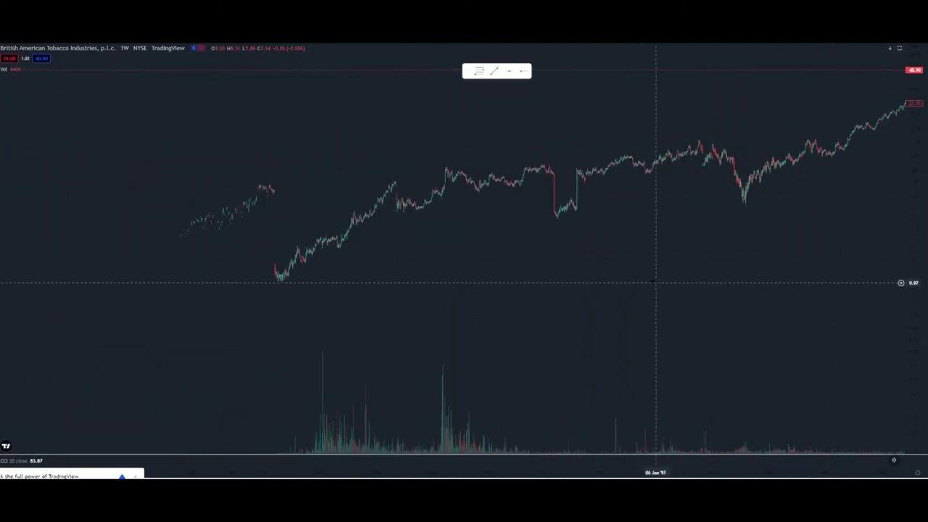
left_click_drag(636, 272, 783, 263)
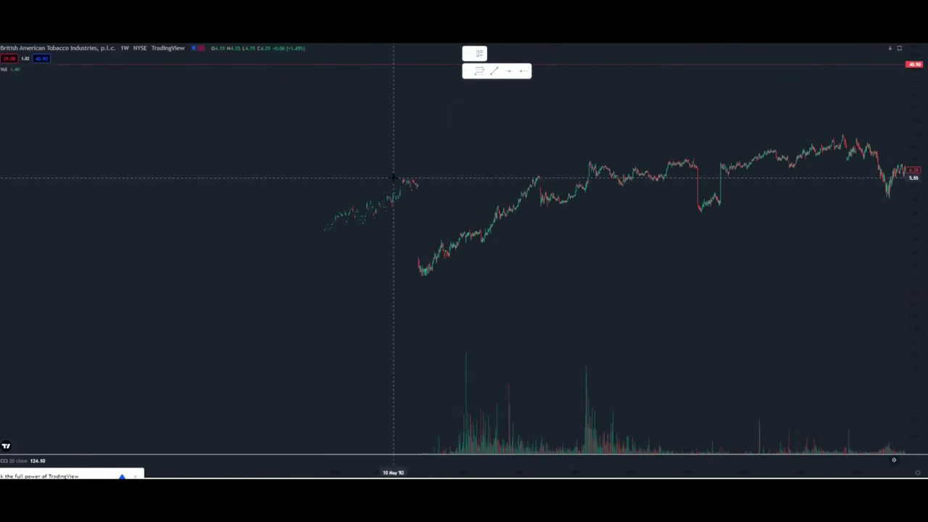
mouse_move(392, 178)
left_mouse_down()
mouse_move(524, 210)
mouse_move(700, 275)
left_mouse_up()
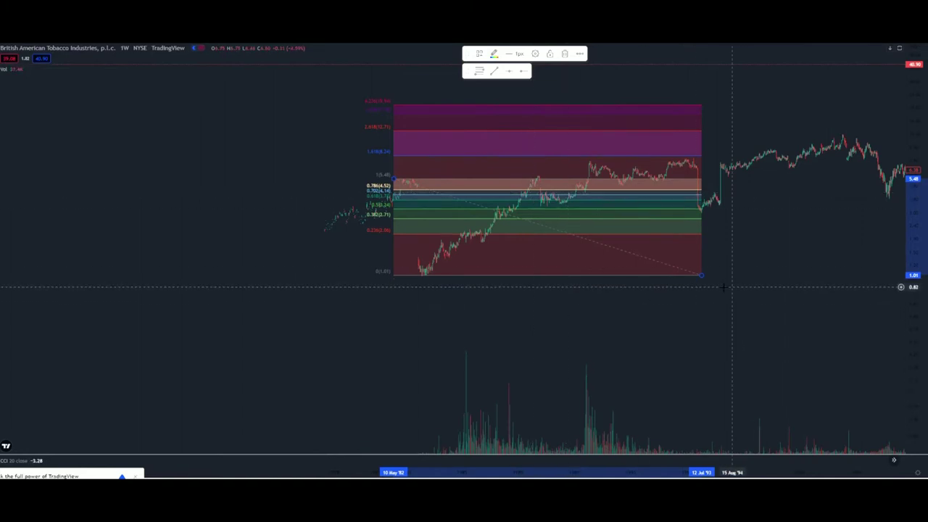
left_click_drag(781, 271, 671, 267)
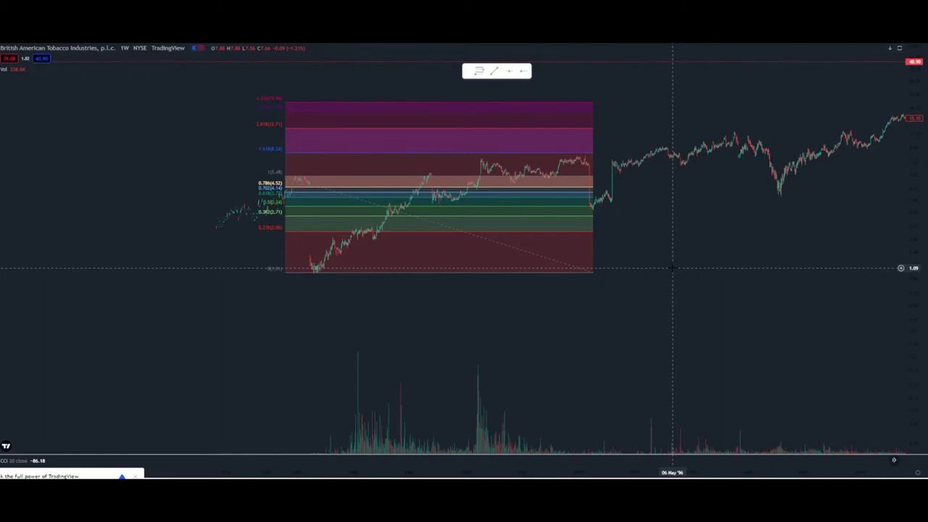
left_click_drag(597, 271, 822, 274)
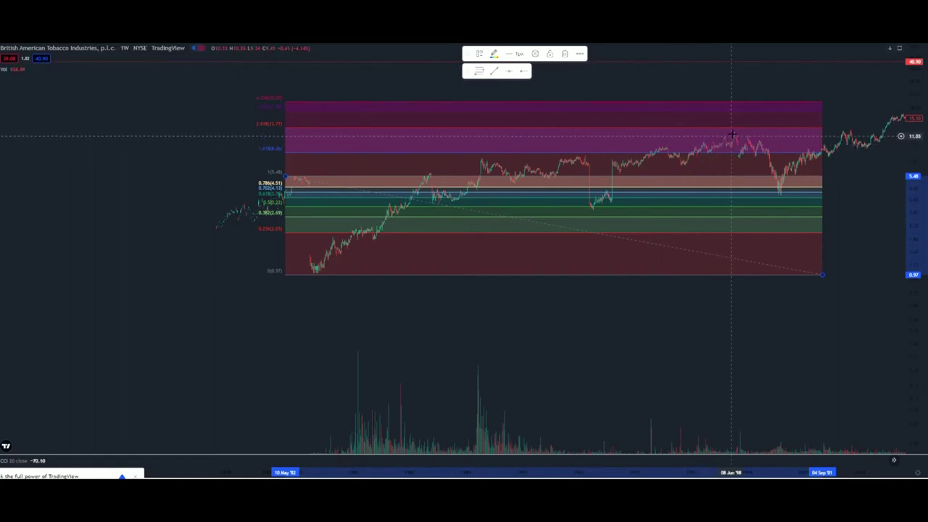
- Extend the Fibonacci retracement's end point to August 2005 at about 1.05
mouse_move(817, 307)
left_mouse_down()
mouse_move(645, 294)
mouse_move(721, 259)
mouse_move(685, 190)
left_mouse_up()
left_click_drag(638, 265, 682, 266)
scroll(687, 257, "down", 3)
scroll(687, 258, "down", 2)
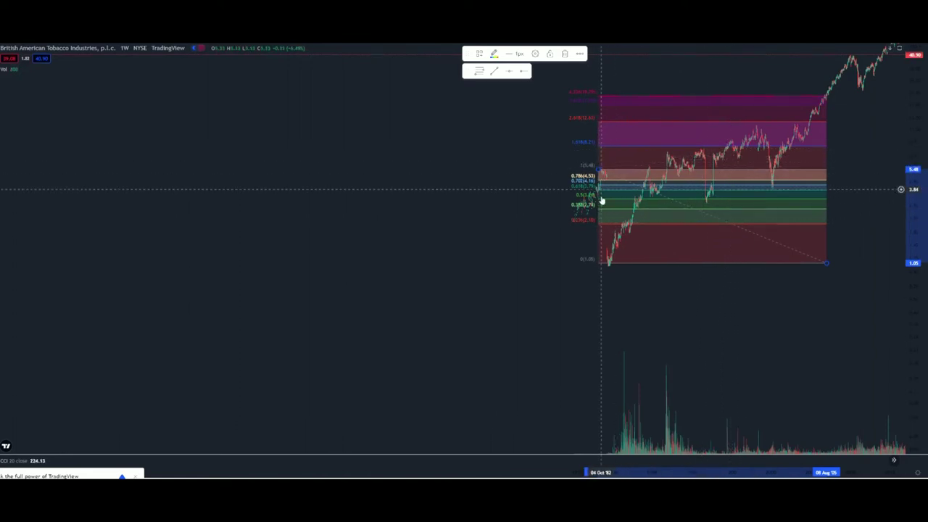
- Shorten the Fibonacci retracement so it ends in March 1990 at about 0.99
left_click_drag(802, 174, 754, 166)
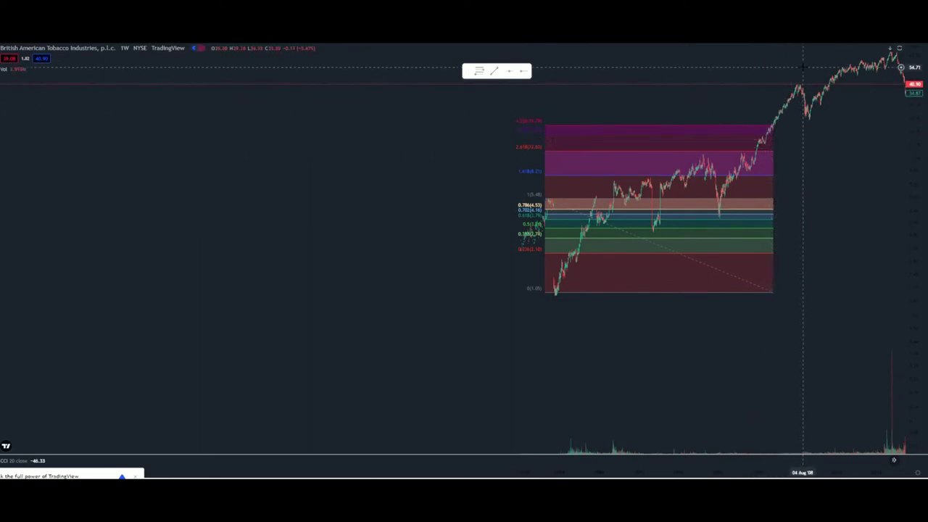
scroll(771, 132, "up", 3)
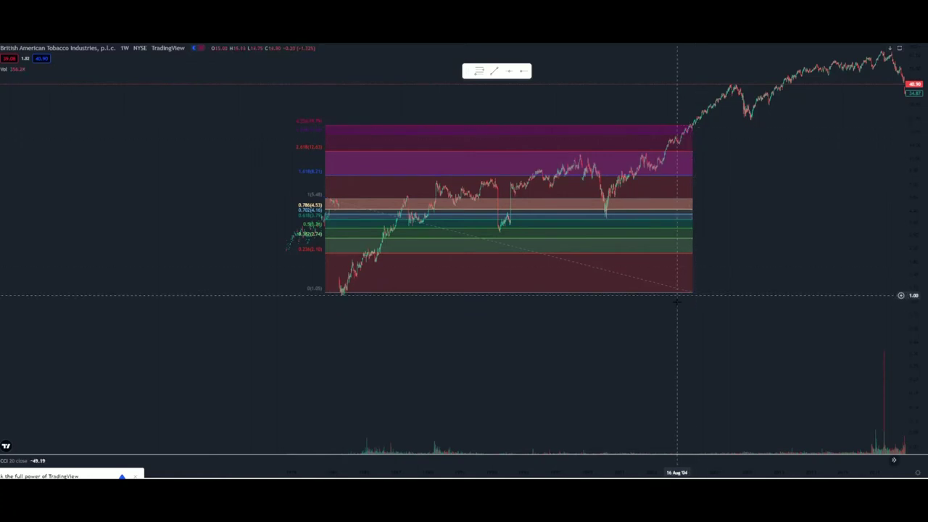
left_click_drag(692, 293, 446, 298)
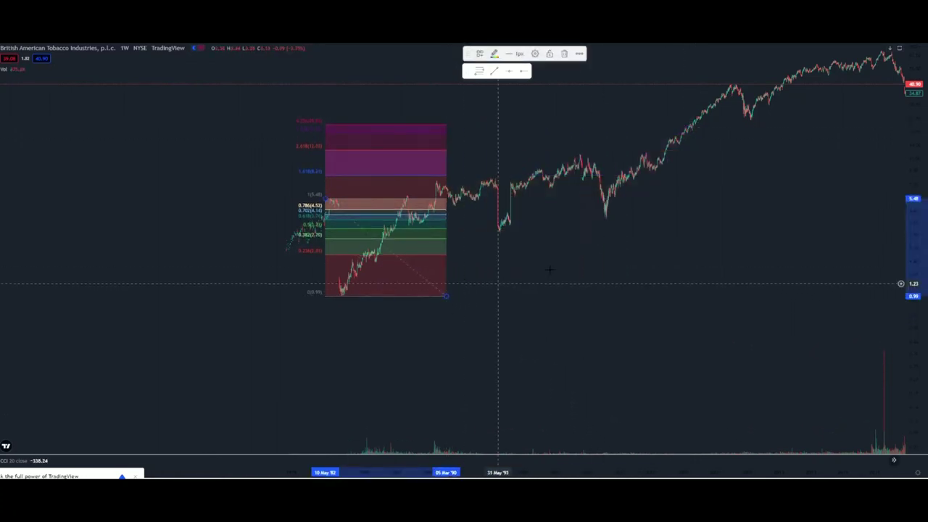
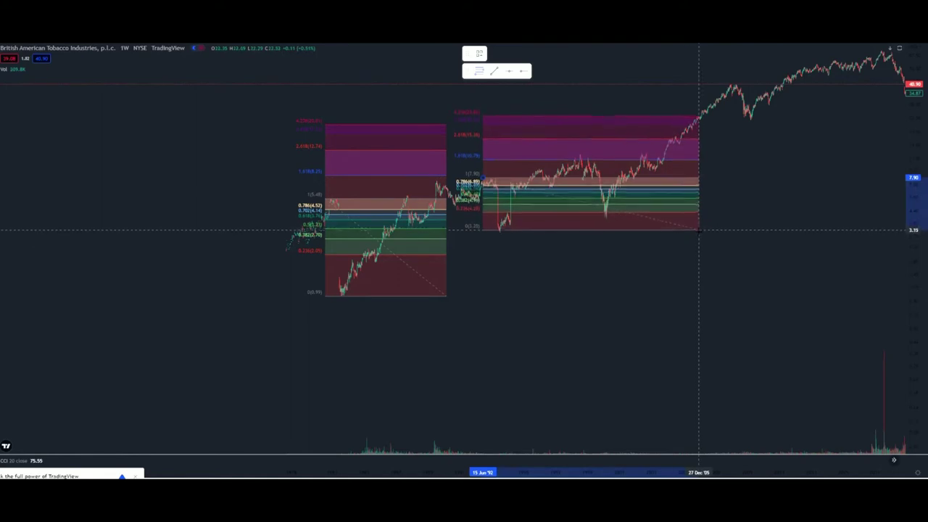
- Place a second Fibonacci retracement from about 7.90 in June 1992 down to about 3.04 in December 2005
left_click(698, 232)
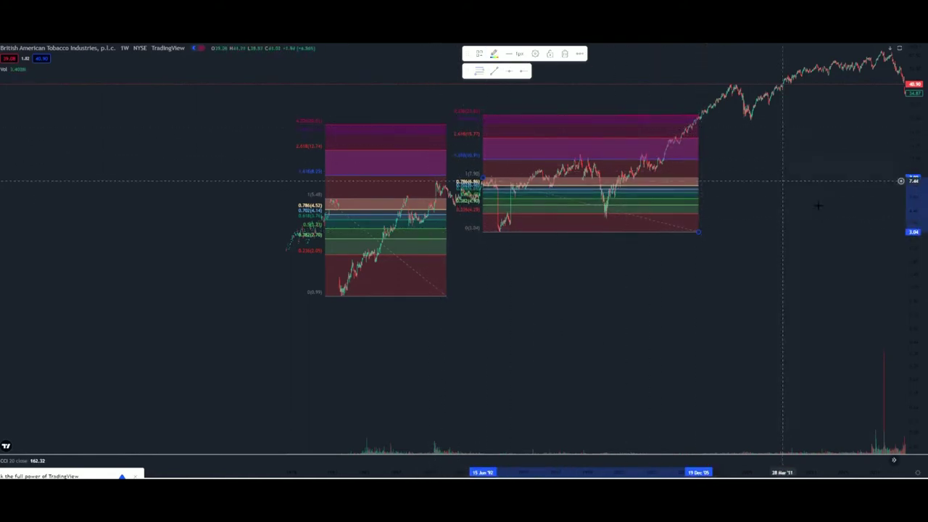
left_click_drag(909, 254, 910, 105)
scroll(663, 90, "up", 5)
left_click_drag(675, 93, 860, 284)
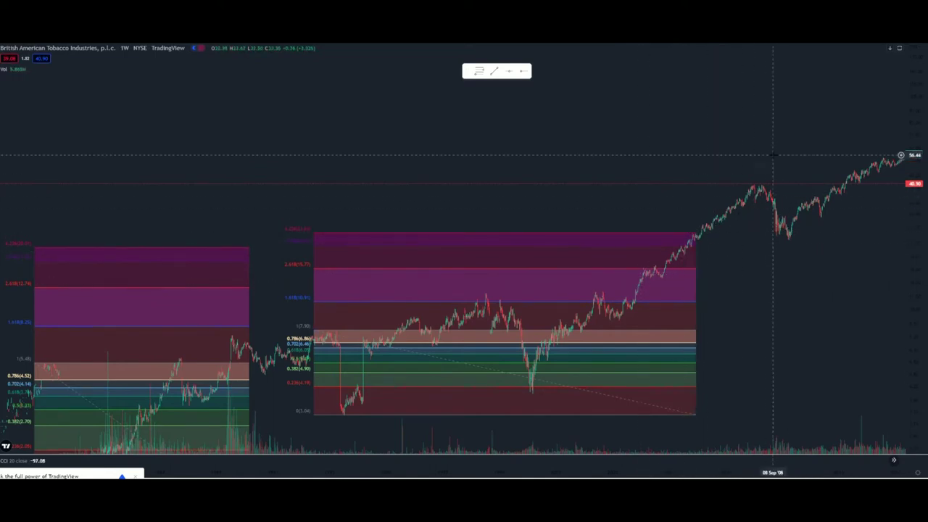
- Delete both Fibonacci retracements from the chart
left_click(564, 235)
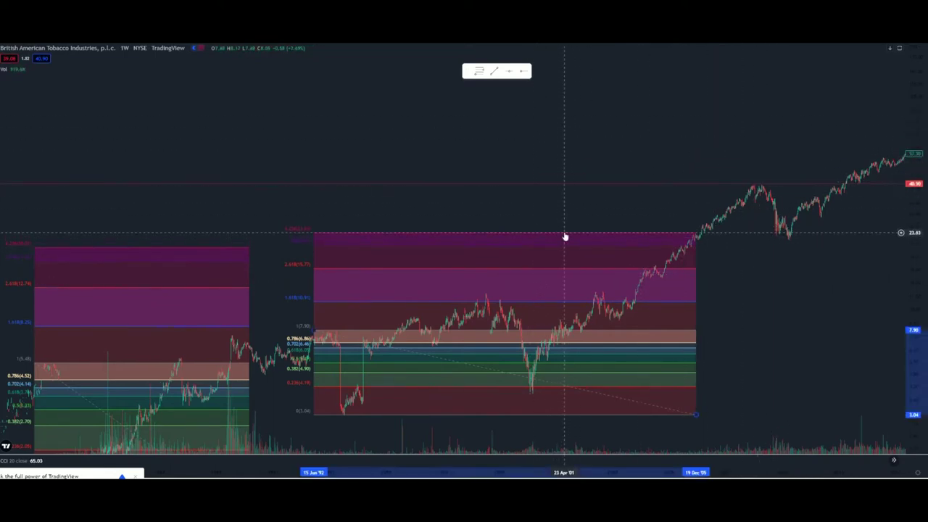
key("Delete")
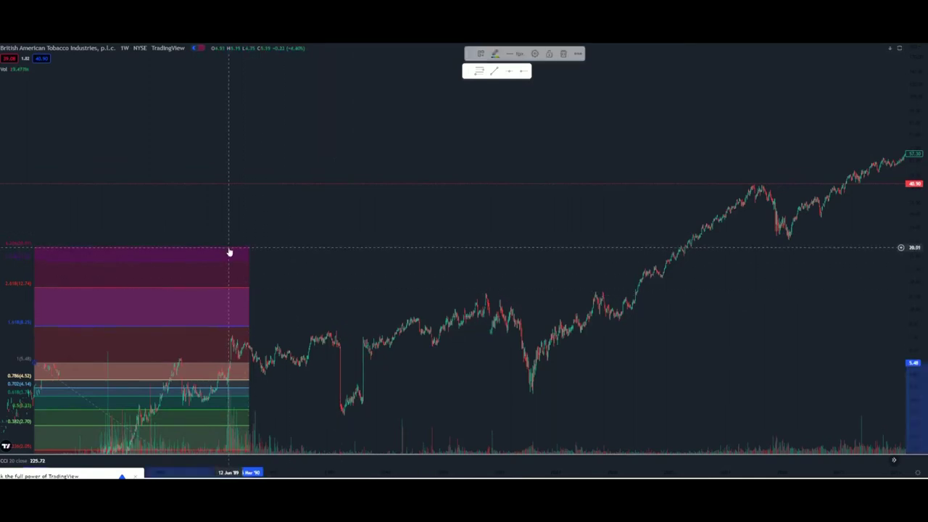
key("Delete")
- Draw a Fibonacci retracement from about 11.92 in April 1998 down to the 2000 low at about 3.87, ending in May 2011
left_click_drag(625, 387, 559, 285)
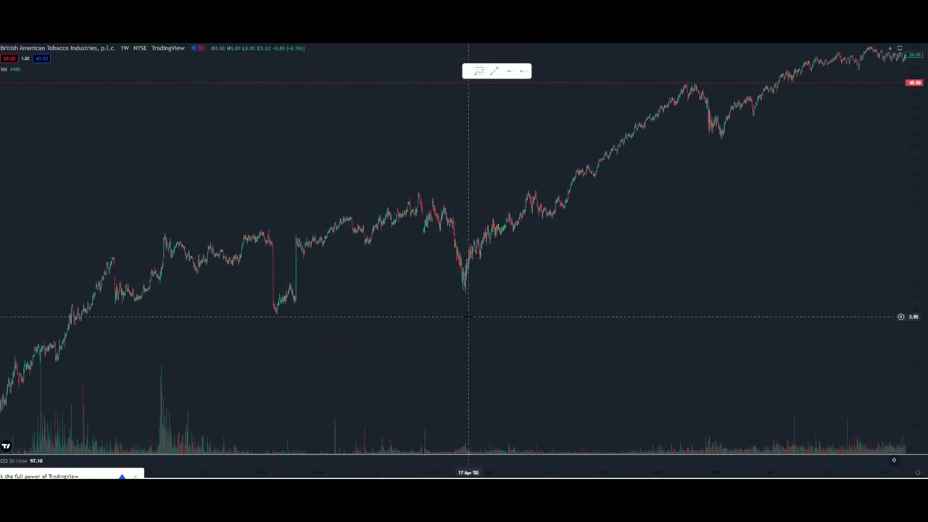
left_click(410, 193)
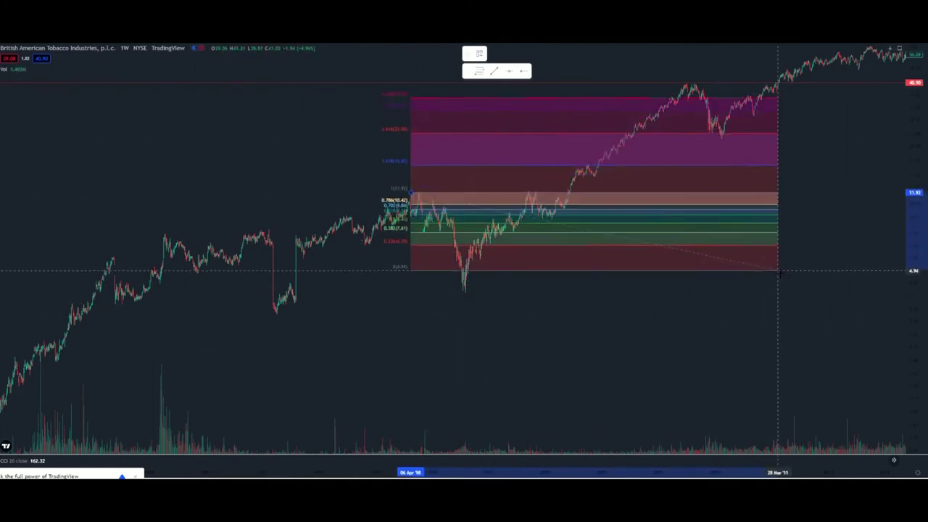
left_click(783, 293)
left_click_drag(736, 390, 634, 405)
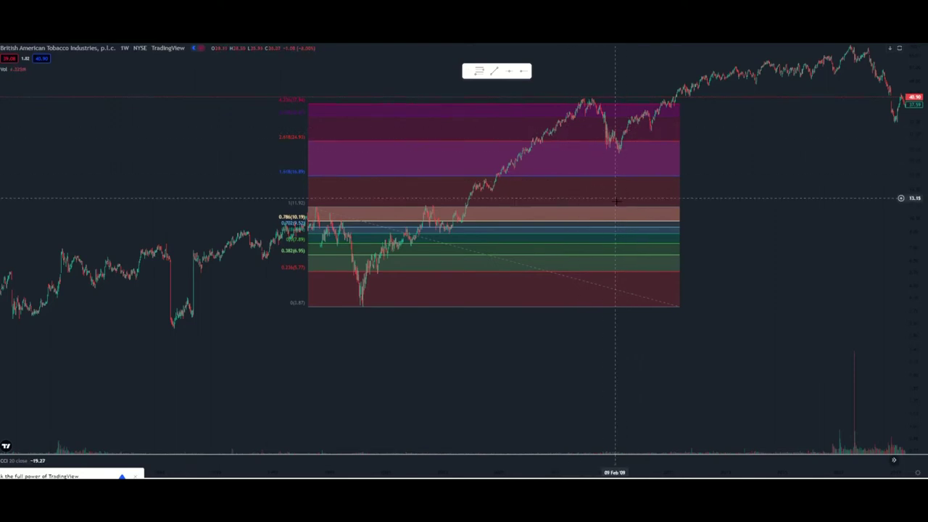
- Measure the price rise from the 2000 low to the top of the Fibonacci retracement, and clear the measurement
scroll(638, 224, "down", 3)
scroll(648, 241, "down", 2)
left_click(674, 143)
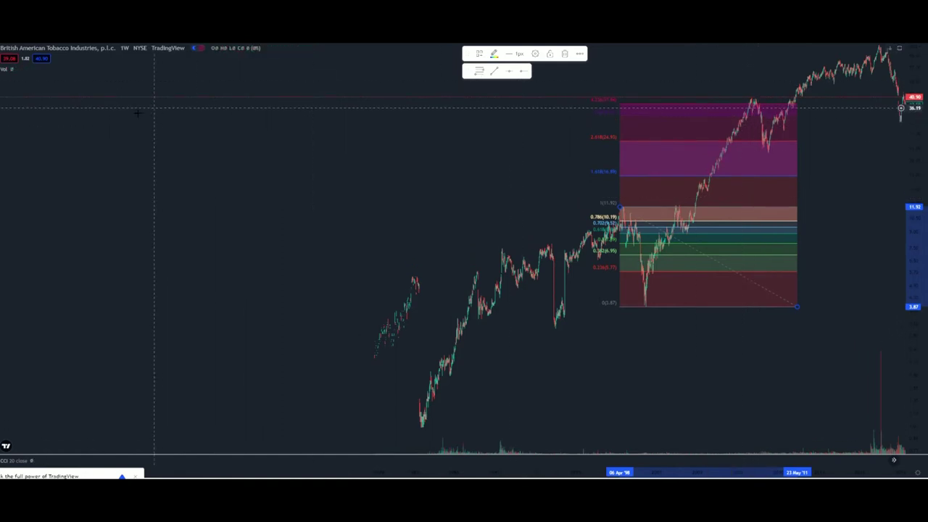
left_click(654, 307, "shift")
left_click(774, 103)
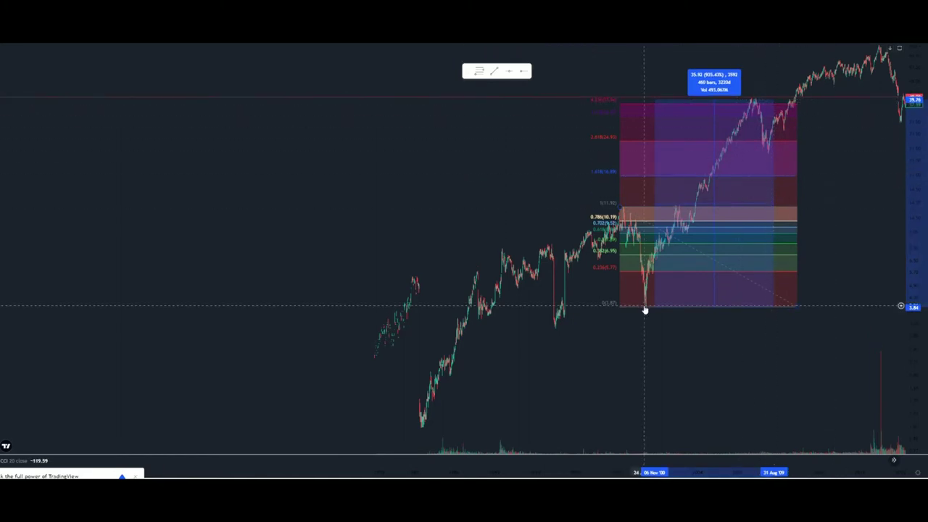
left_click(840, 196)
- Delete the Fibonacci retracement that starts at the April 1998 high
scroll(863, 246, "down", 5)
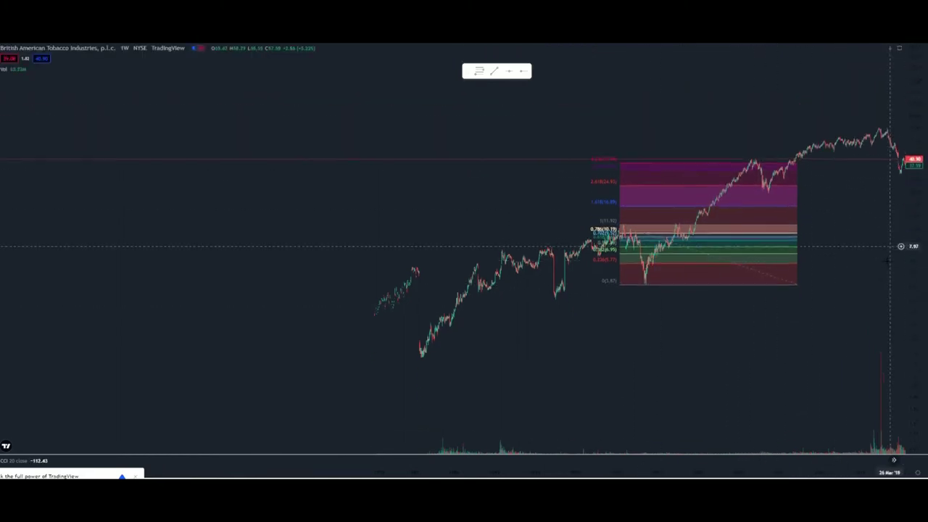
left_click_drag(911, 296, 888, 94)
scroll(848, 91, "up", 5)
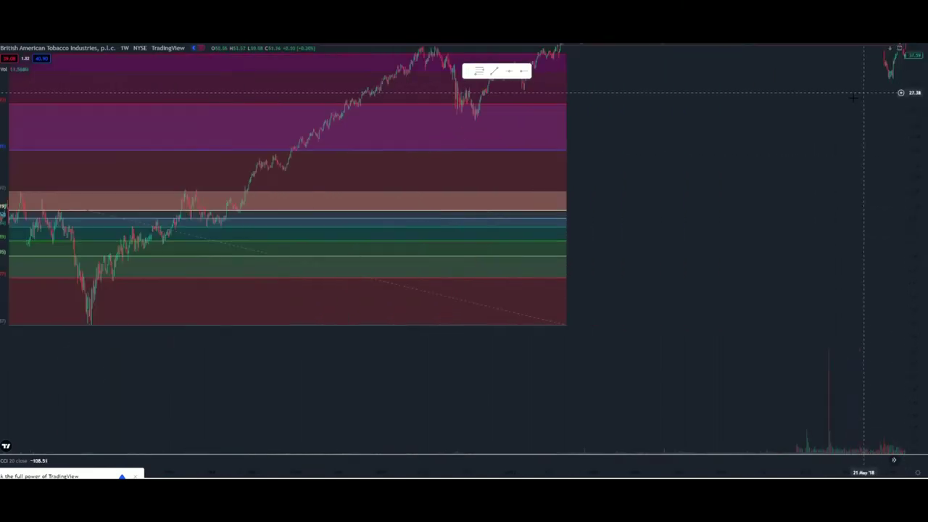
left_click_drag(658, 157, 813, 207)
scroll(813, 207, "down", 4)
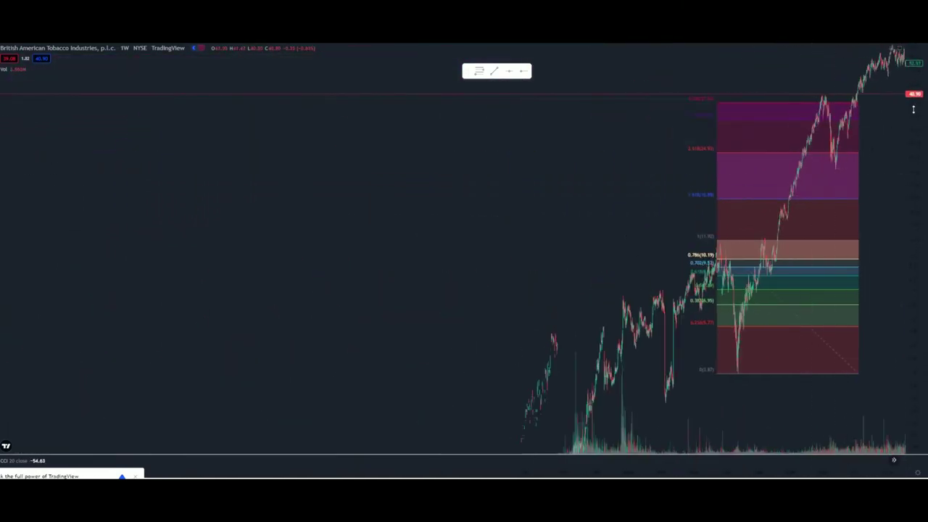
left_click(795, 151)
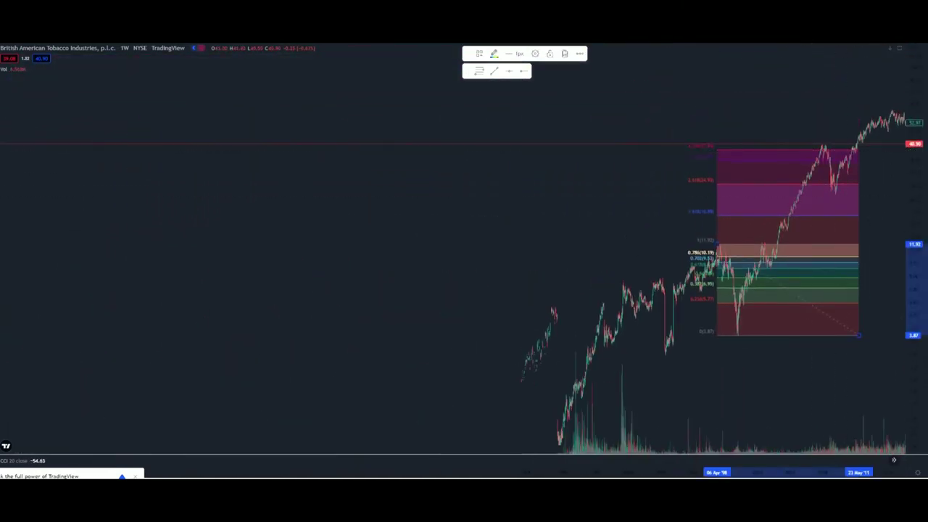
left_click(566, 53)
- Draw a trend line from the 1983 low to about 80.58 in May 2031 and shift its start to about 0.92 in September 1982
left_click_drag(919, 63, 906, 218)
left_click_drag(849, 306, 597, 300)
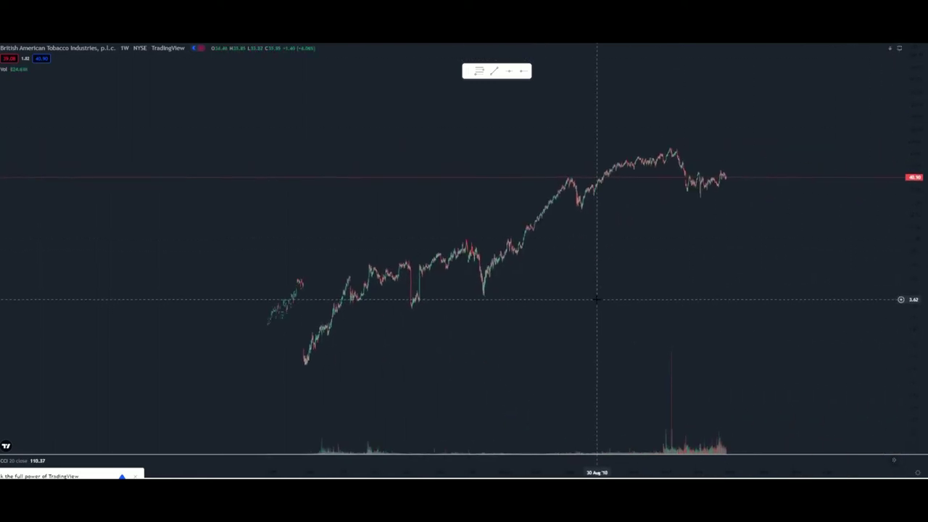
left_click(303, 366)
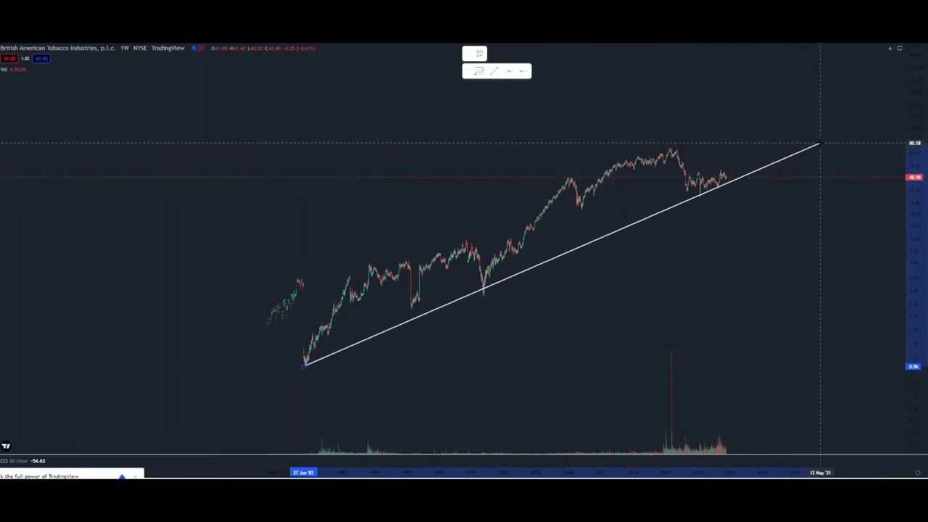
left_click(820, 143)
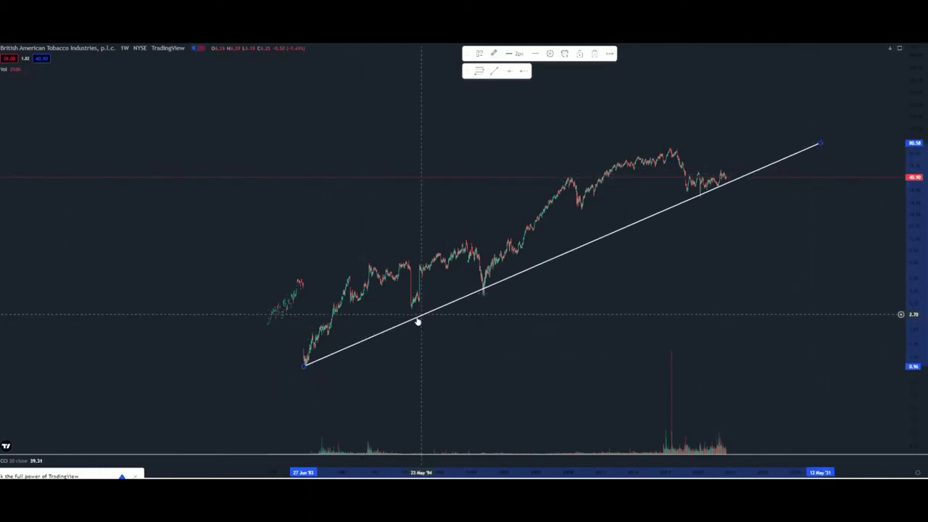
left_click_drag(411, 378, 566, 346)
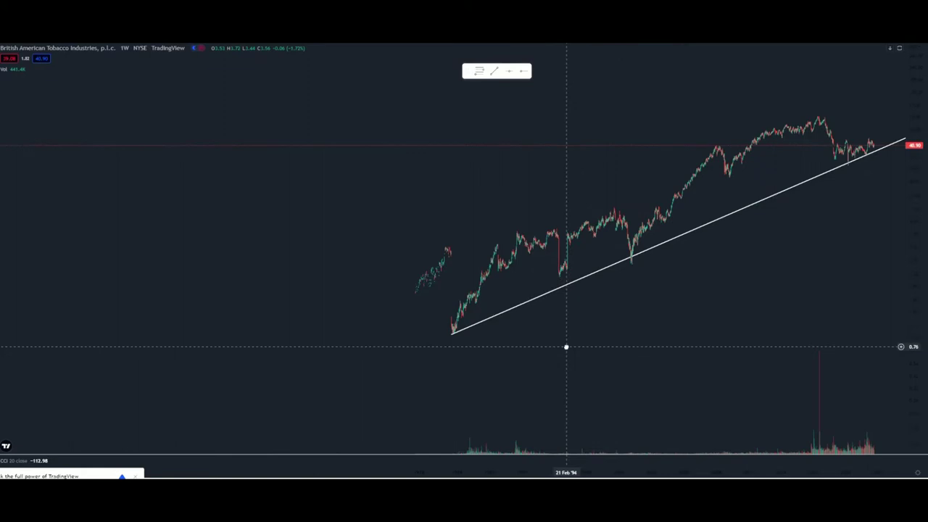
left_click(449, 334)
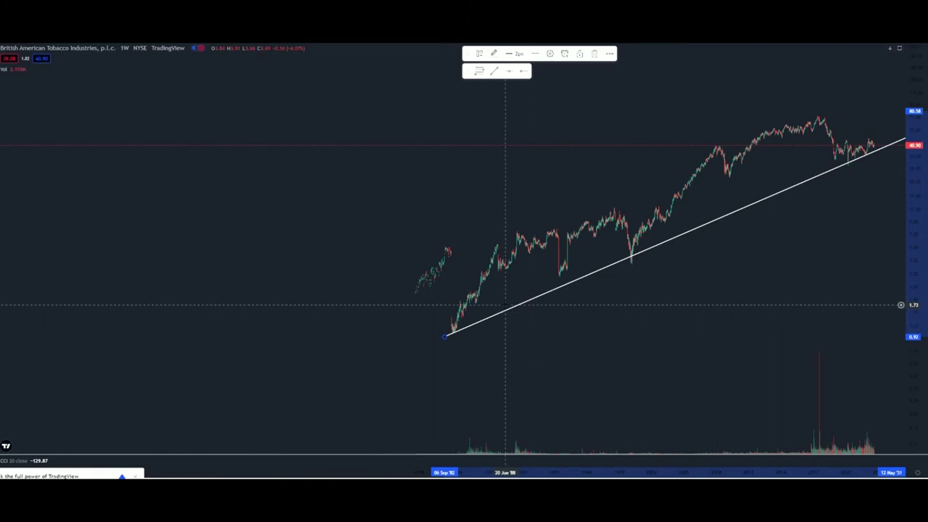
- Switch the chart interval to 1 day for a finer view of the trend line's anchor at the 1983 low
left_click_drag(768, 256, 660, 290)
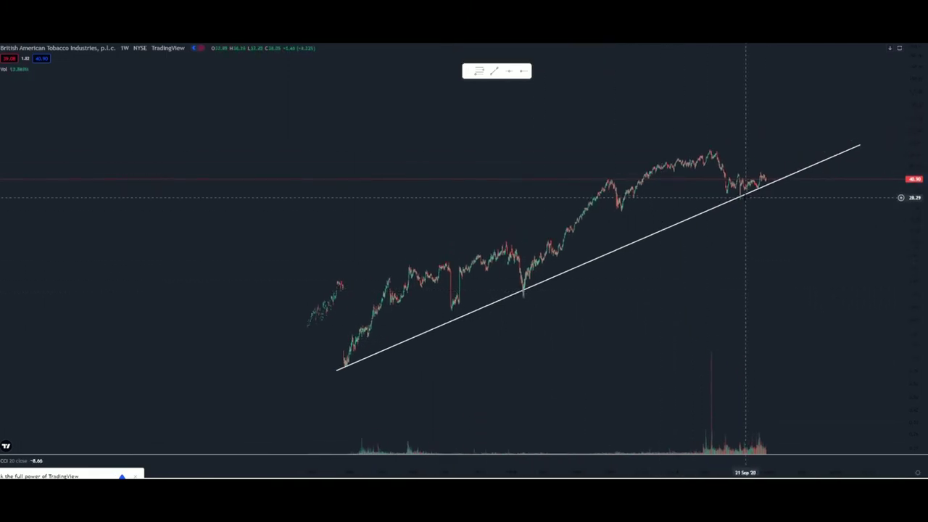
left_click_drag(576, 365, 783, 307)
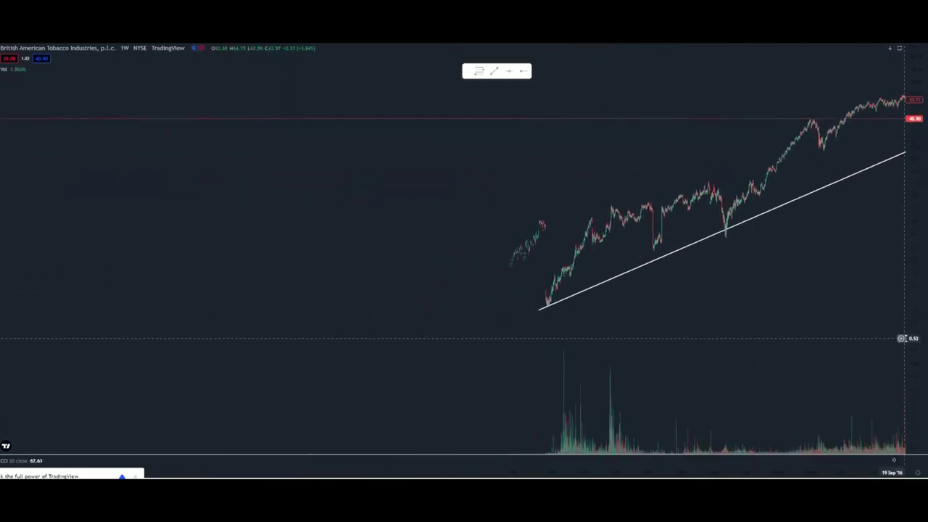
left_click_drag(910, 299, 911, 116)
scroll(827, 253, "up", 5)
left_click_drag(416, 356, 616, 320)
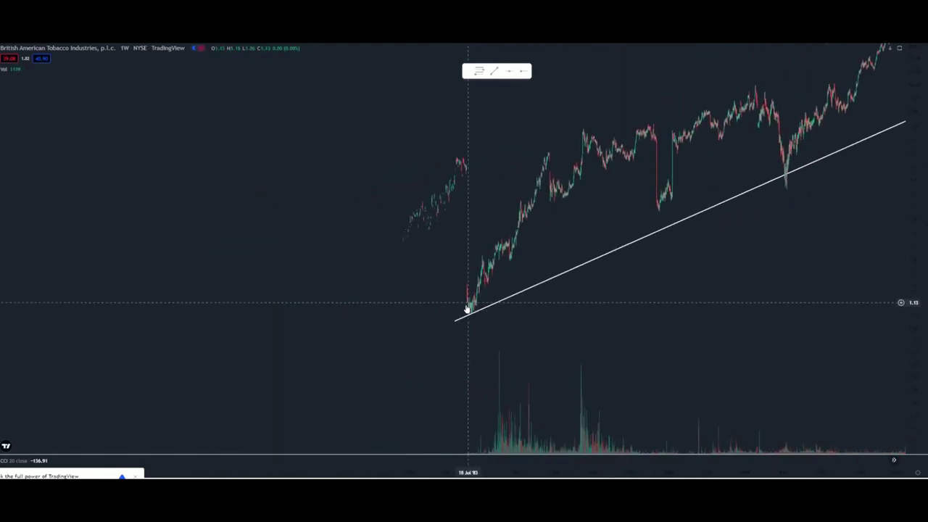
left_click(62, 37)
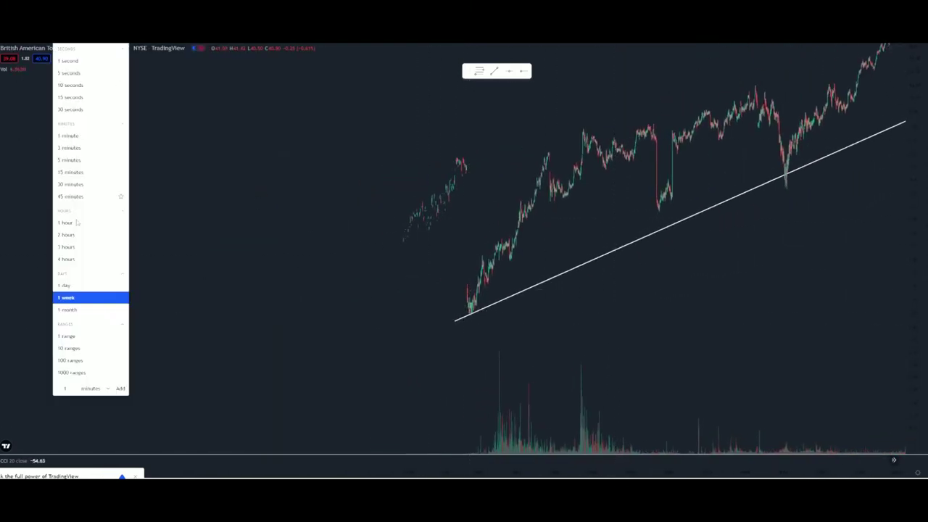
left_click(87, 289)
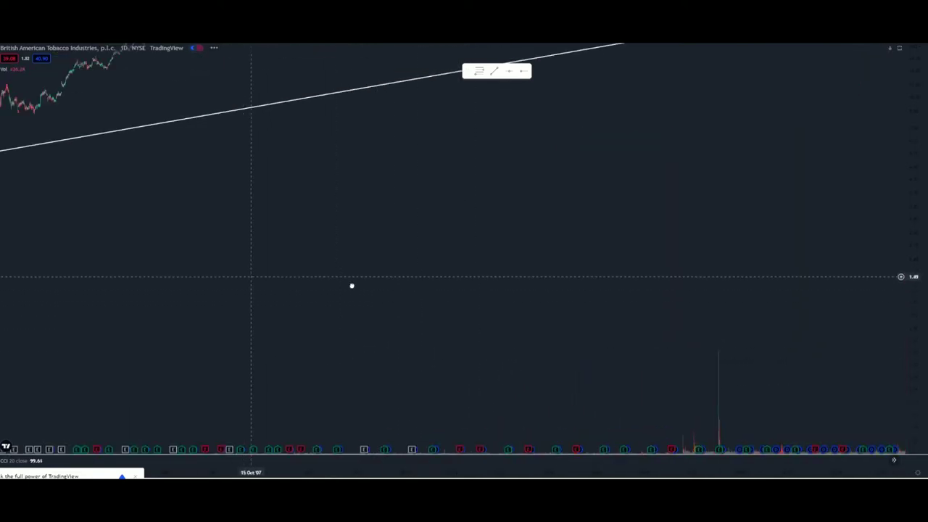
- Move the trend line's start point onto the price low of 1 August 1983, at about 1.00
left_click_drag(346, 269, 543, 270)
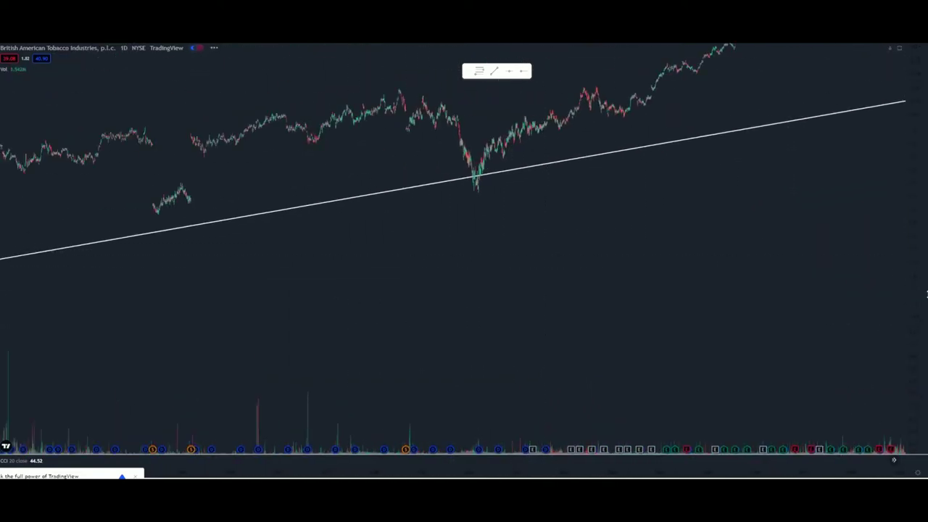
left_click_drag(895, 121, 896, 73)
scroll(643, 180, "up", 5)
left_click_drag(286, 155, 636, 211)
scroll(636, 211, "up", 6)
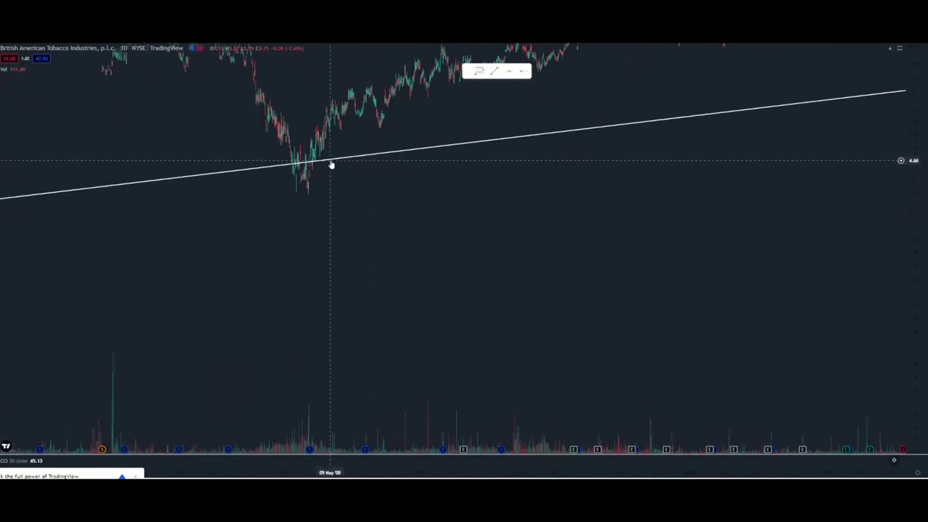
left_click_drag(311, 218, 582, 286)
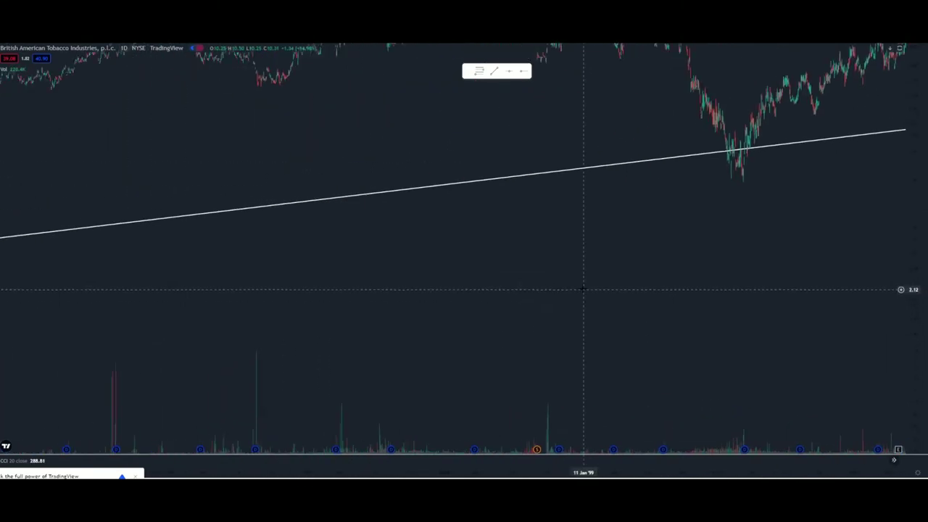
scroll(577, 266, "down", 3)
scroll(577, 267, "down", 3)
left_click_drag(538, 342, 733, 224)
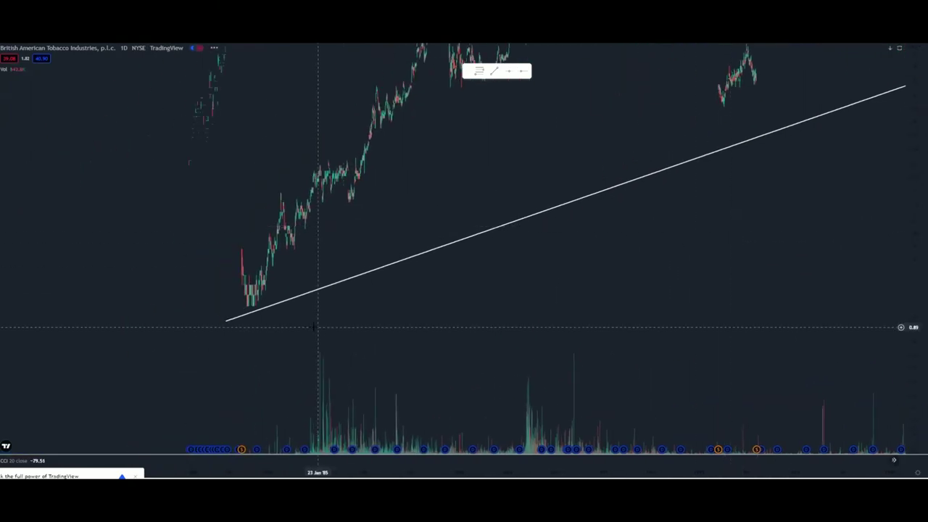
left_click_drag(327, 329, 559, 307)
scroll(836, 317, "up", 3)
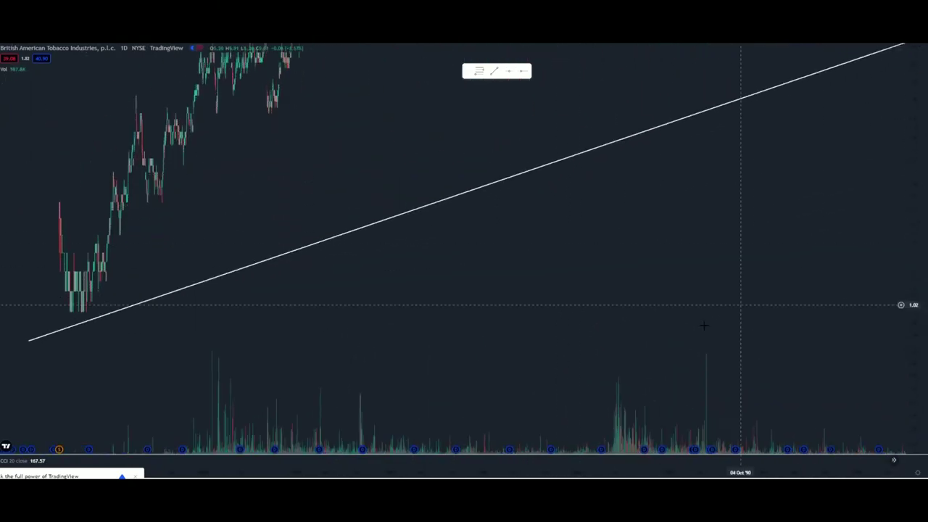
scroll(216, 323, "up", 3)
left_click_drag(216, 323, 627, 263)
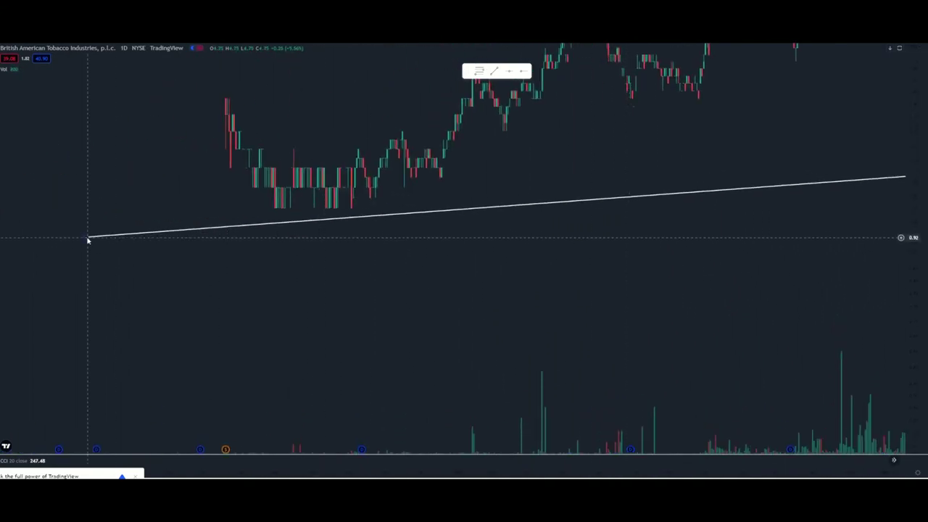
left_click_drag(87, 240, 276, 208)
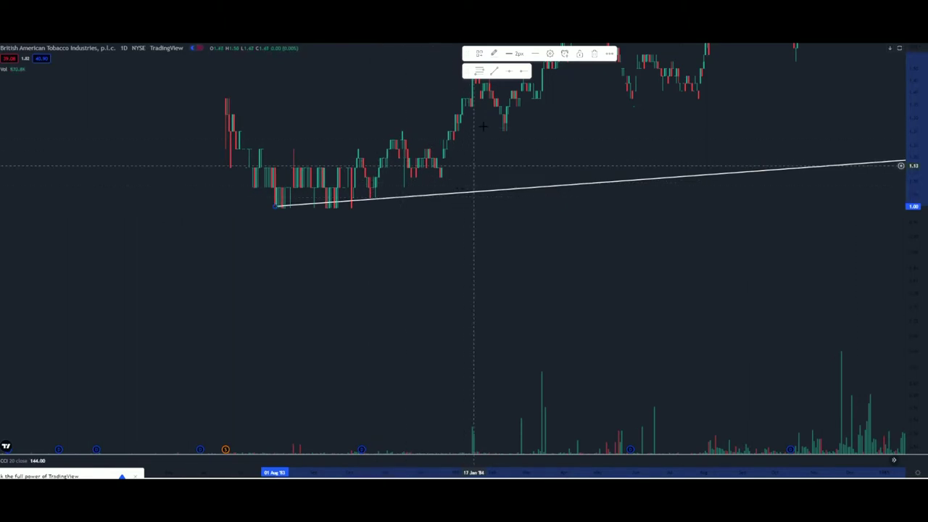
- Set the chart interval back to 1 week
scroll(771, 275, "down", 3)
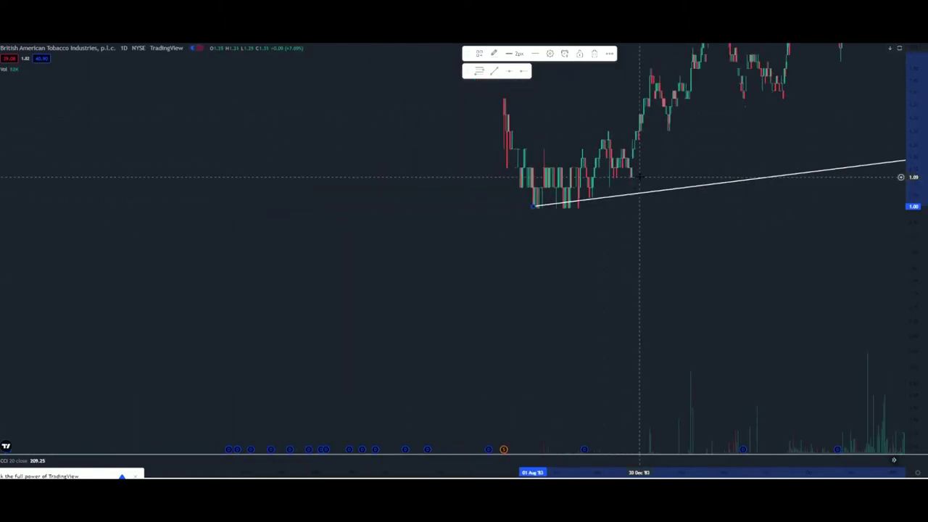
left_click_drag(818, 269, 555, 331)
left_click_drag(915, 79, 891, 229)
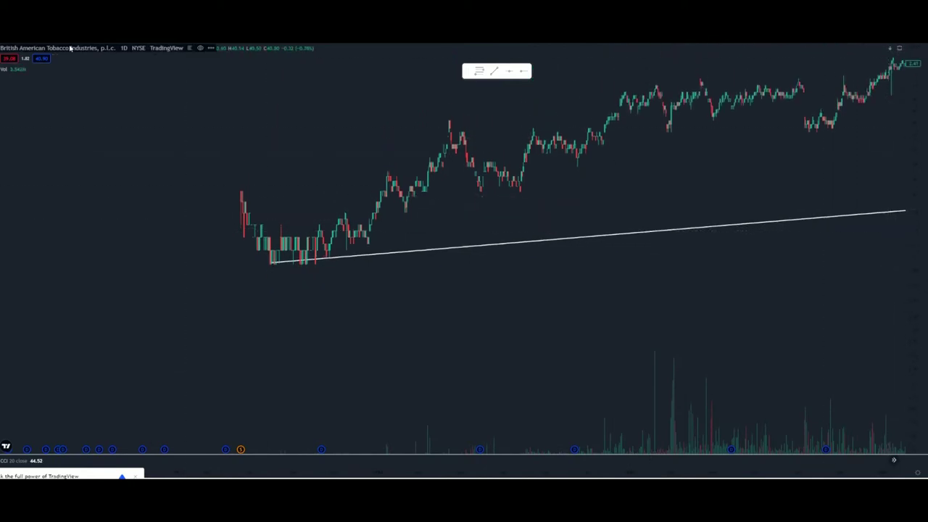
left_click(69, 49)
left_click(71, 298)
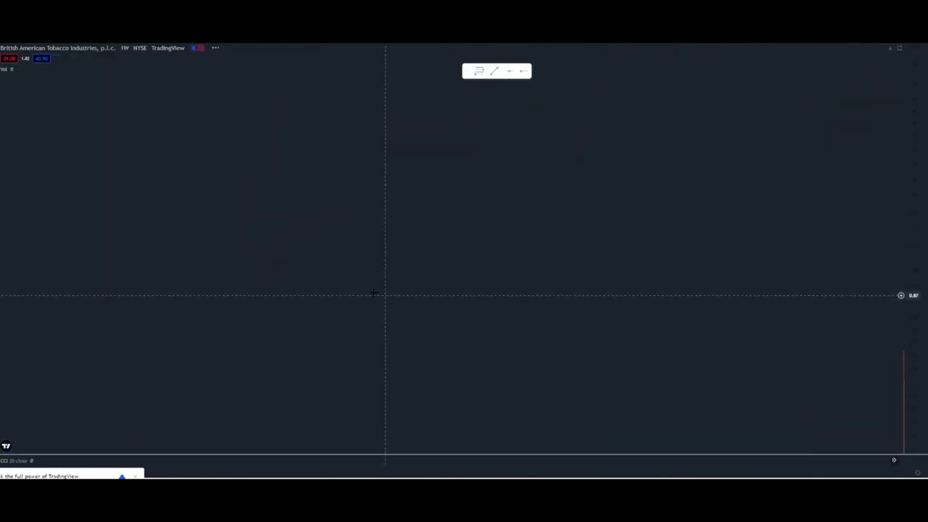
left_click_drag(846, 345, 868, 345)
left_click_drag(285, 93, 312, 209)
left_click_drag(924, 62, 923, 329)
scroll(776, 261, "down", 12)
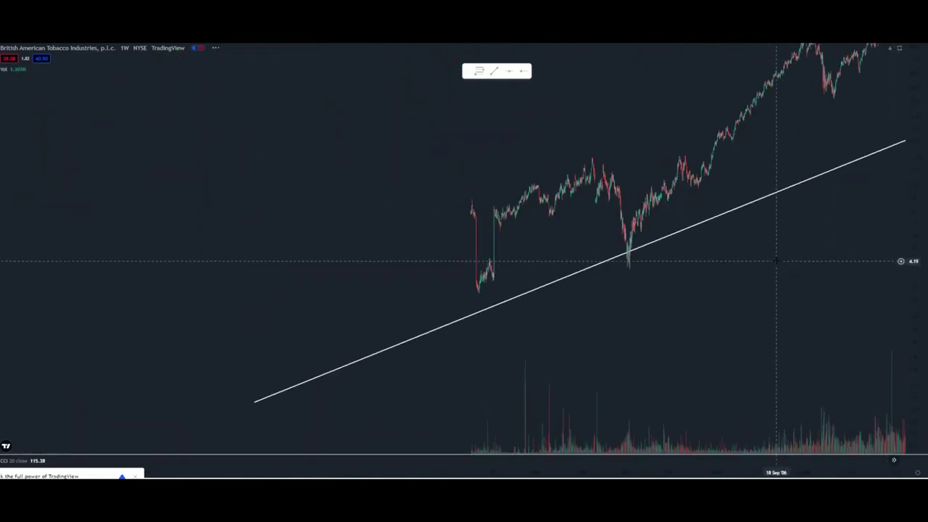
left_click_drag(787, 311, 627, 294)
left_click_drag(909, 114, 876, 275)
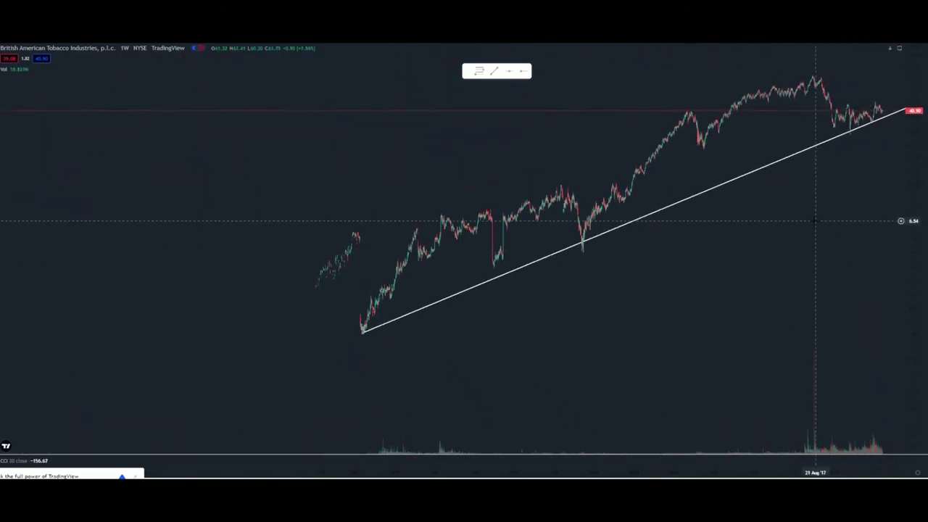
left_click_drag(814, 220, 640, 271)
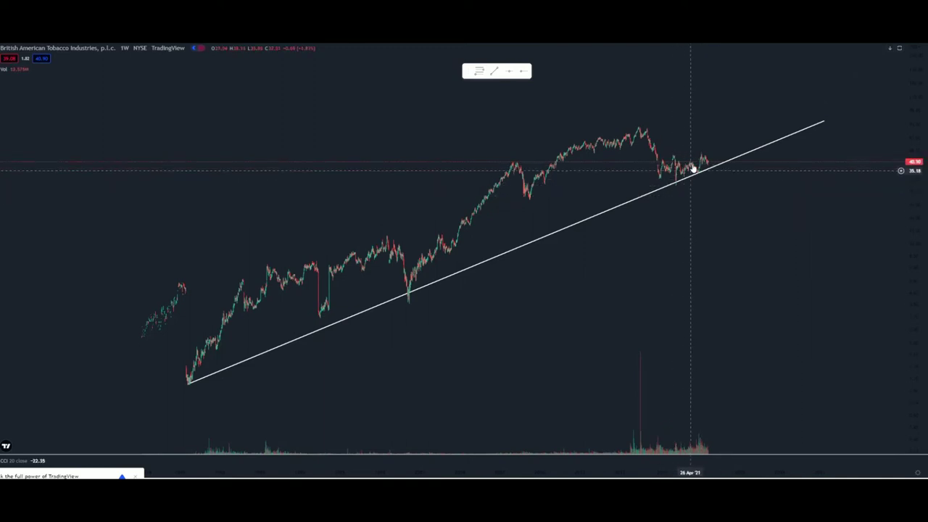
- Examine how the recent price lows since 2020 sit against the long-term trend line, close up and over the full history
left_click_drag(914, 255, 892, 83)
scroll(505, 153, "up", 5)
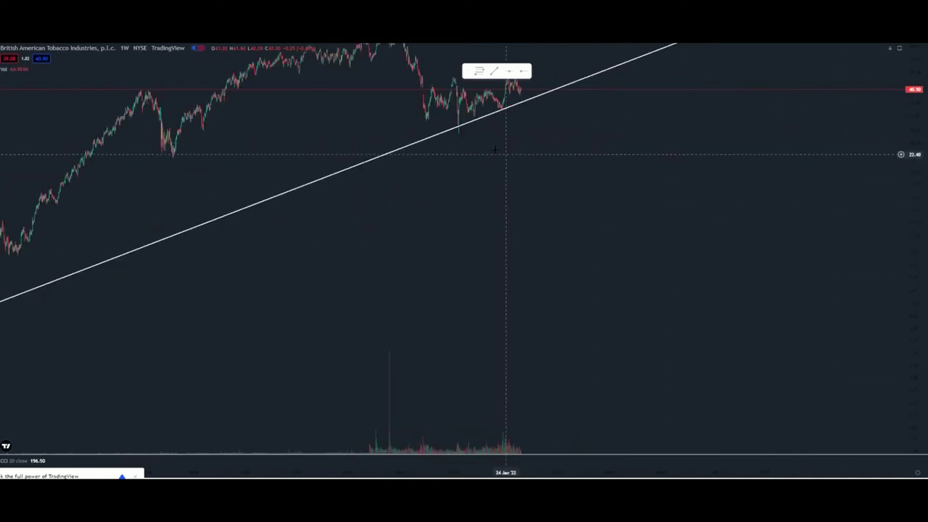
left_click_drag(547, 162, 705, 277)
left_click_drag(915, 301, 874, 132)
scroll(840, 253, "up", 5)
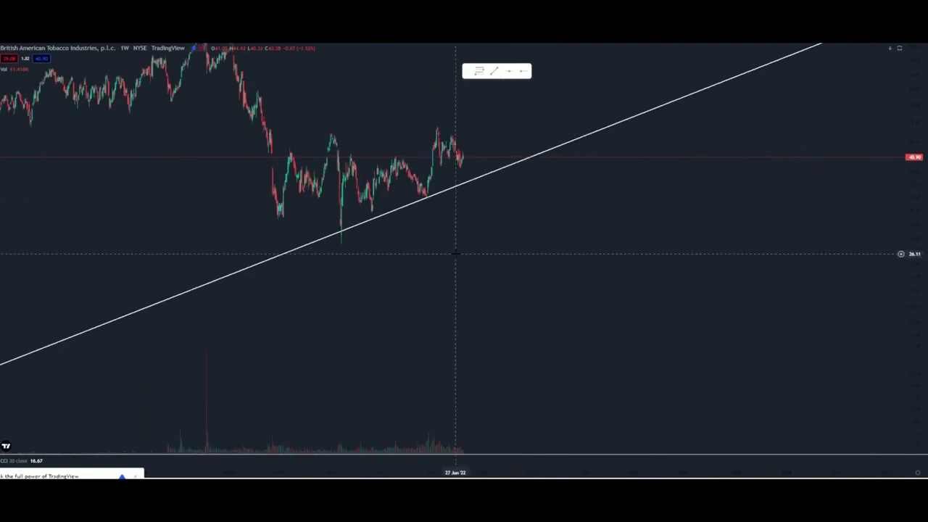
left_click_drag(455, 253, 611, 256)
scroll(610, 259, "up", 4)
left_click_drag(457, 264, 527, 272)
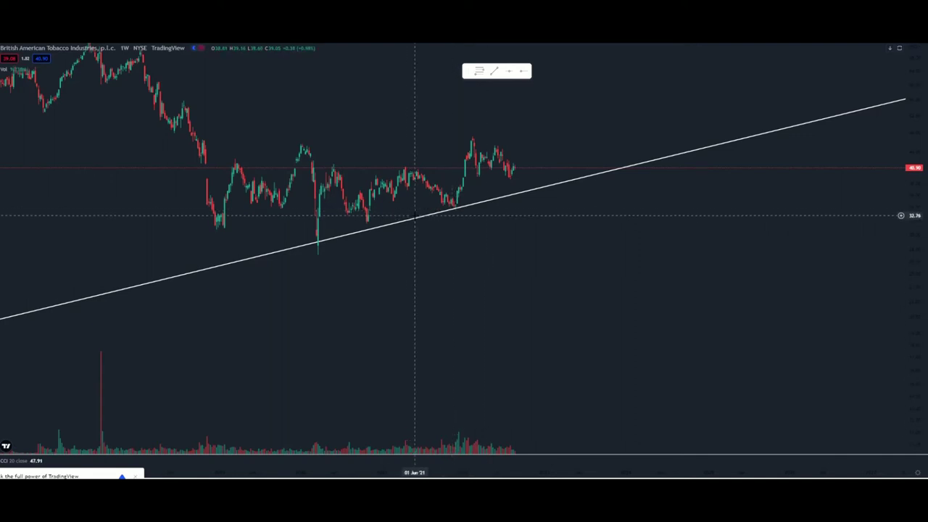
scroll(419, 216, "down", 5)
left_click_drag(913, 73, 910, 279)
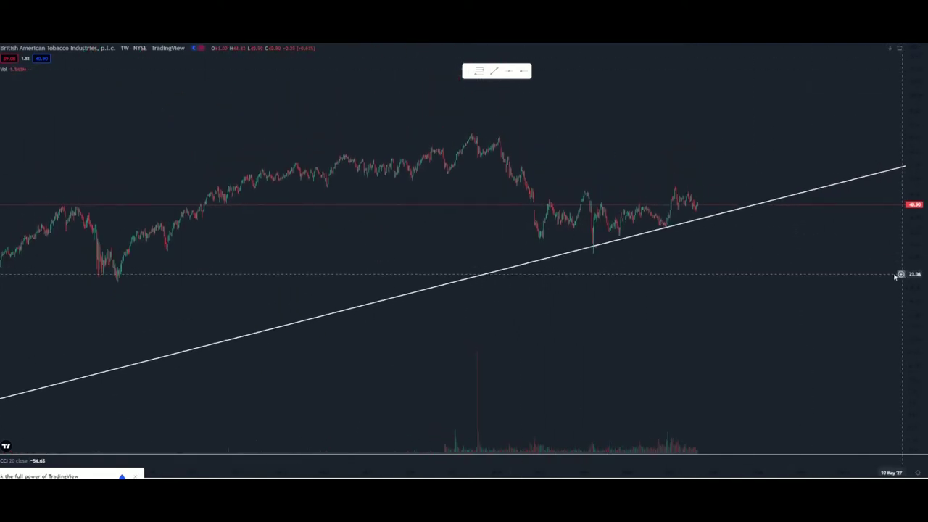
scroll(611, 207, "down", 6)
scroll(611, 207, "down", 5)
left_click_drag(911, 78, 906, 319)
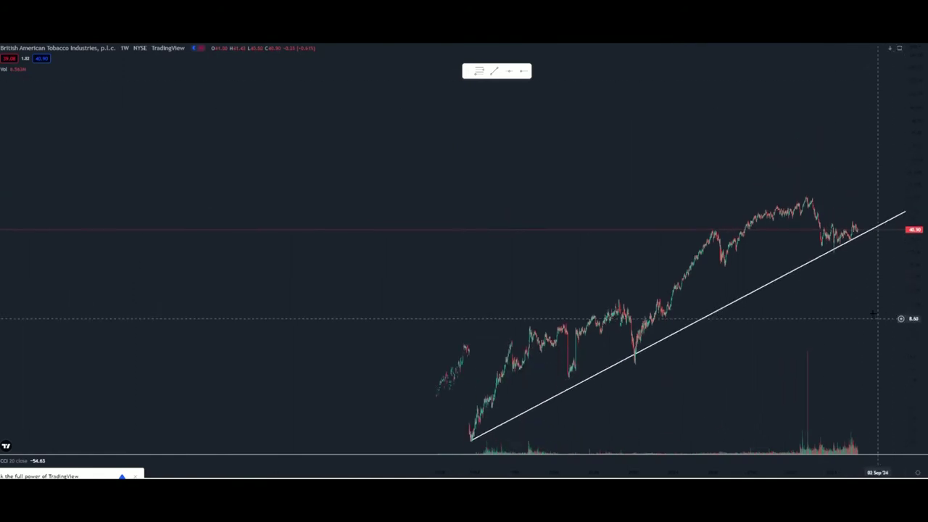
left_click_drag(833, 284, 696, 247)
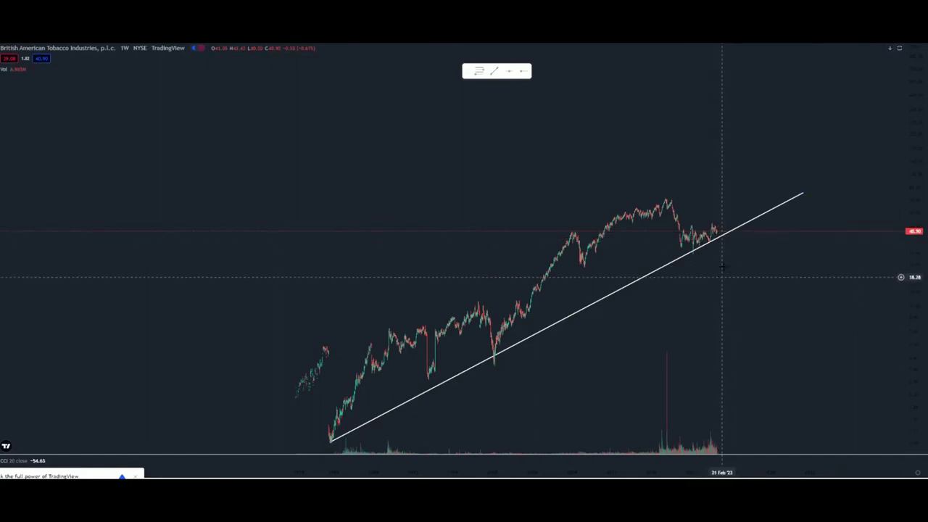
left_click_drag(723, 266, 756, 186)
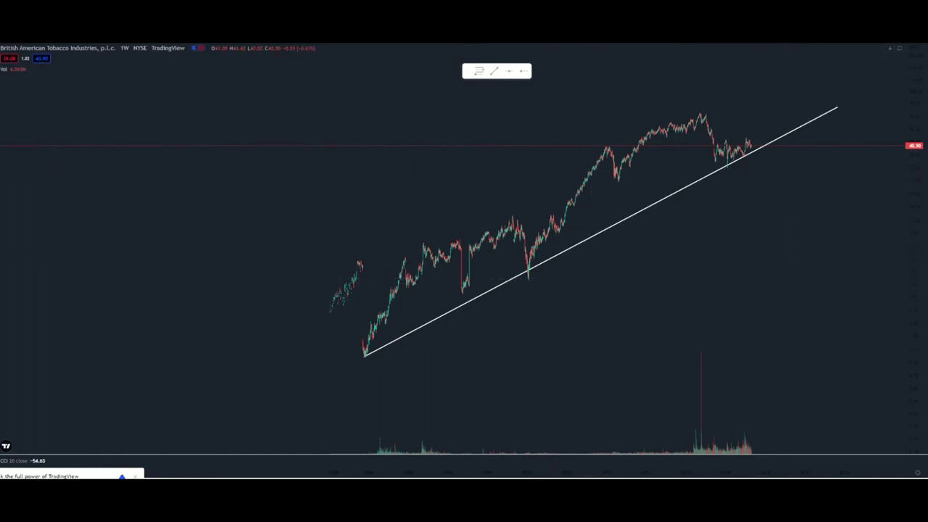
- Draw a Fibonacci retracement from the December 2007 high at about 40.65 to the 2009 low level at about 21.46, spanning to November 2013
scroll(782, 275, "up", 6)
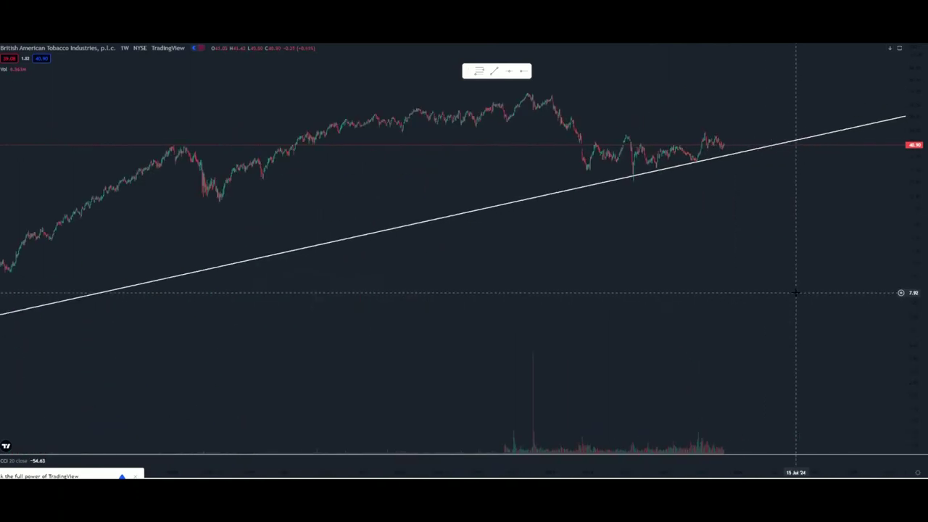
left_click_drag(346, 223, 566, 228)
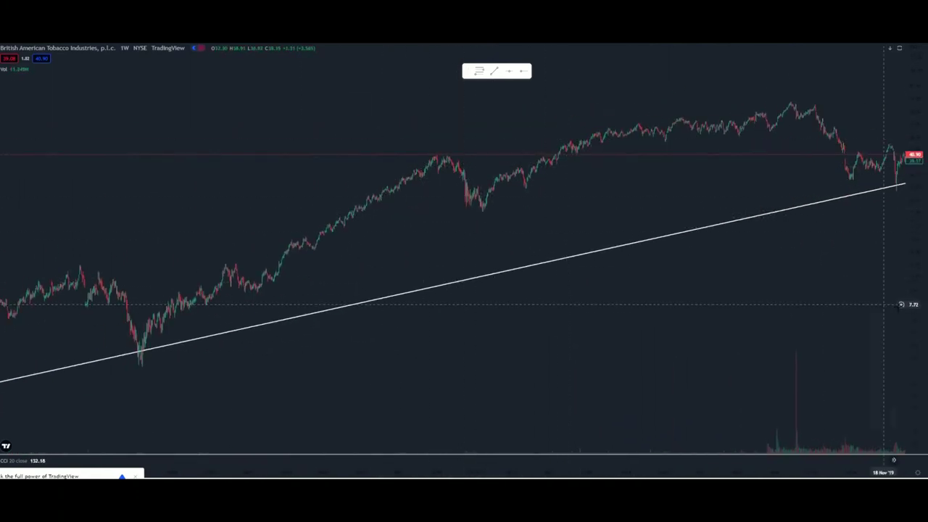
left_click_drag(912, 305, 911, 263)
scroll(838, 176, "up", 5)
left_click_drag(314, 155, 770, 176)
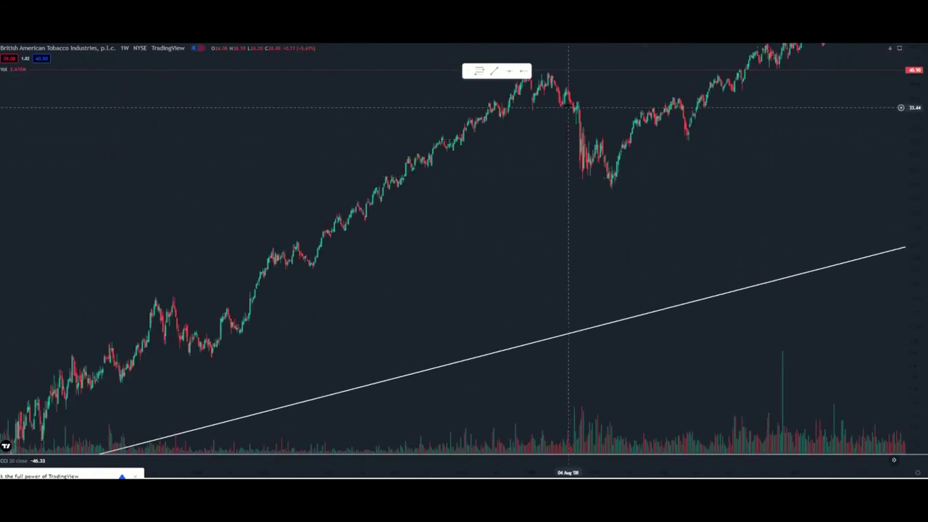
left_click_drag(695, 190, 621, 219)
left_click(479, 71)
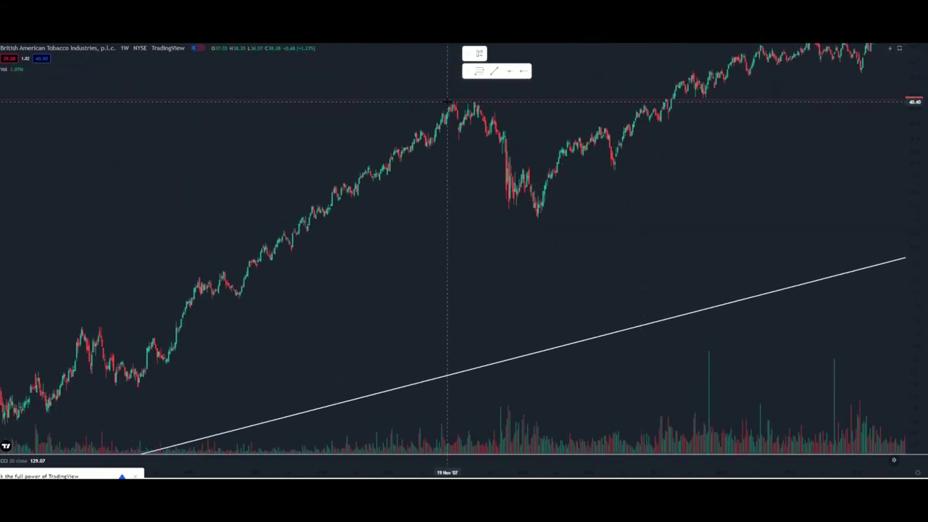
left_click(449, 101)
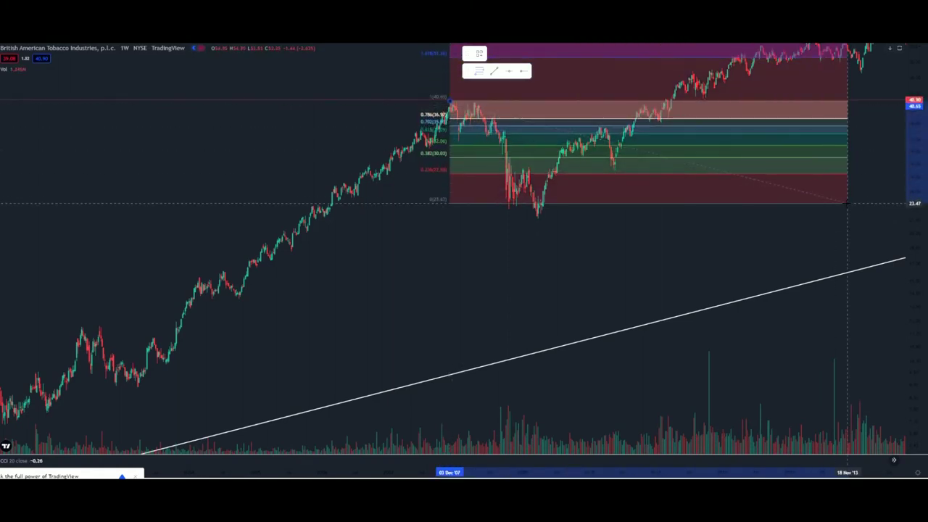
left_click(846, 220)
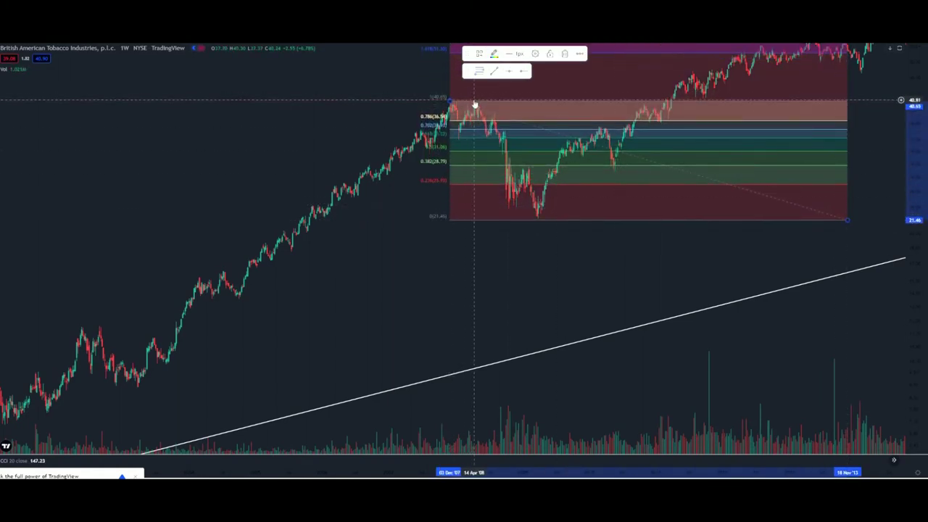
- Draw trend lines along the 2008 decline to the early 2009 low and along the rebound to the early 2010 high
left_click_drag(914, 130, 914, 149)
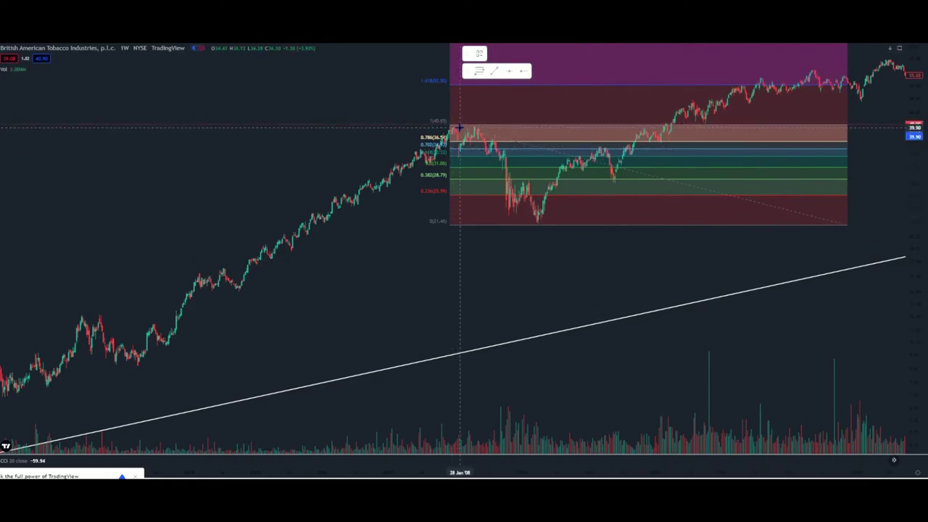
left_click_drag(461, 129, 539, 223)
left_click(528, 189)
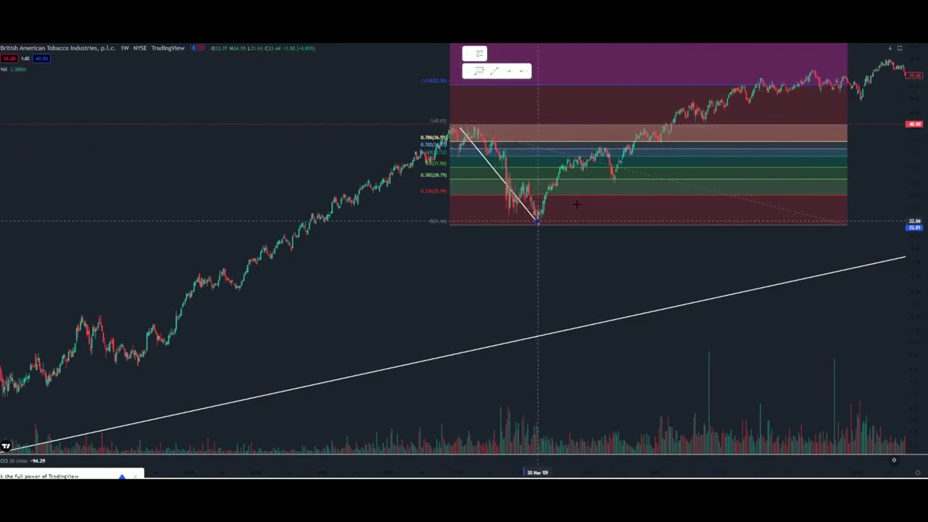
left_click(599, 149)
- Sketch a hypothetical drop from the 2010 high to about 18.67, a bounce to about 21, and a fall onto the long-term trend line at about 13.24
left_click(494, 71)
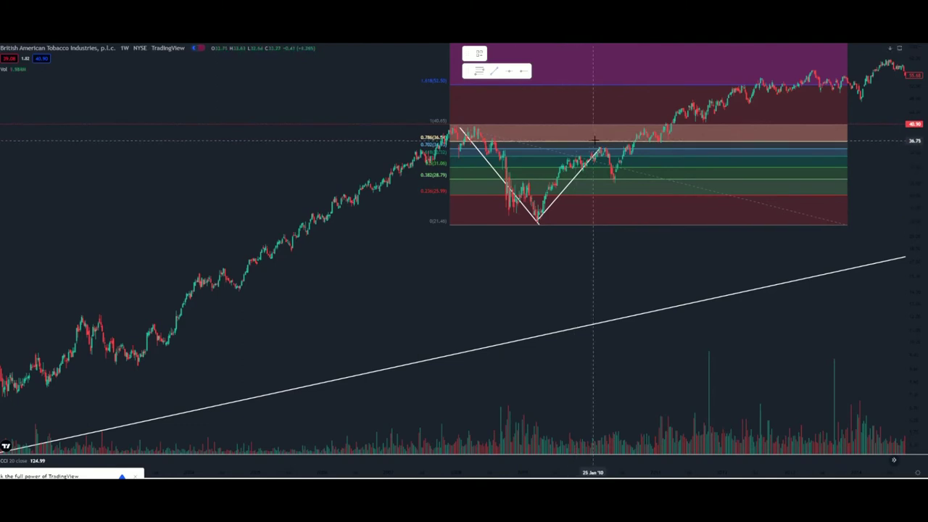
mouse_move(603, 148)
left_mouse_down()
mouse_move(650, 235)
mouse_move(644, 214)
mouse_move(634, 209)
mouse_move(641, 247)
left_mouse_up()
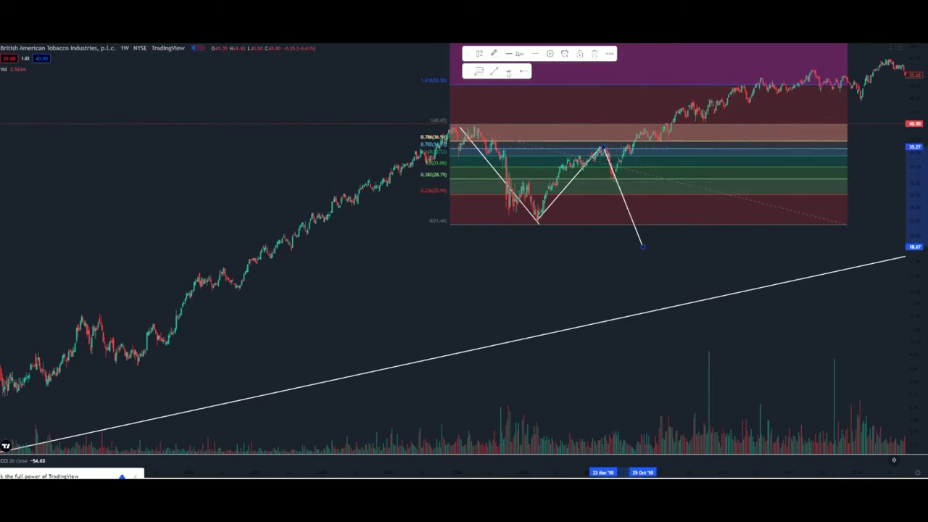
left_click(494, 72)
left_click(645, 249)
left_click(654, 228)
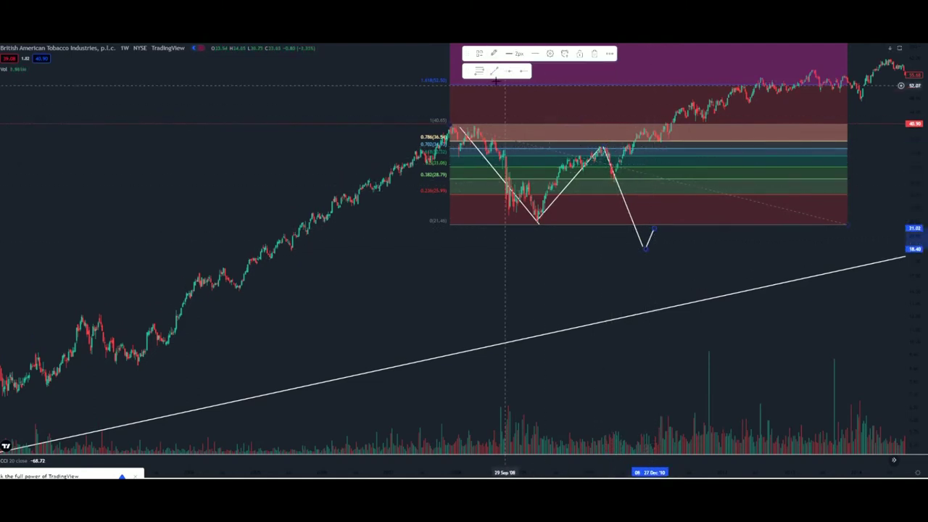
left_click_drag(654, 229, 685, 300)
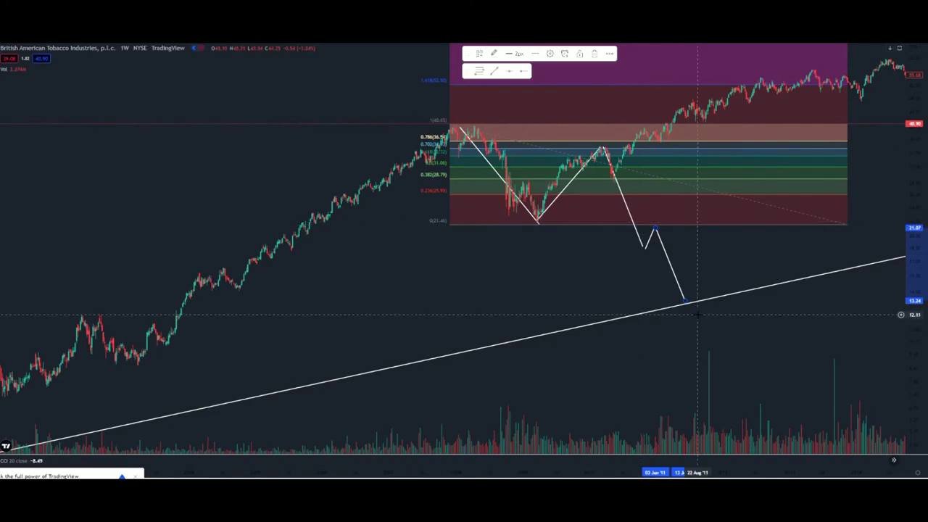
- Stretch the rebound line's upper end to October 2012 at about 50.34
scroll(707, 192, "down", 3)
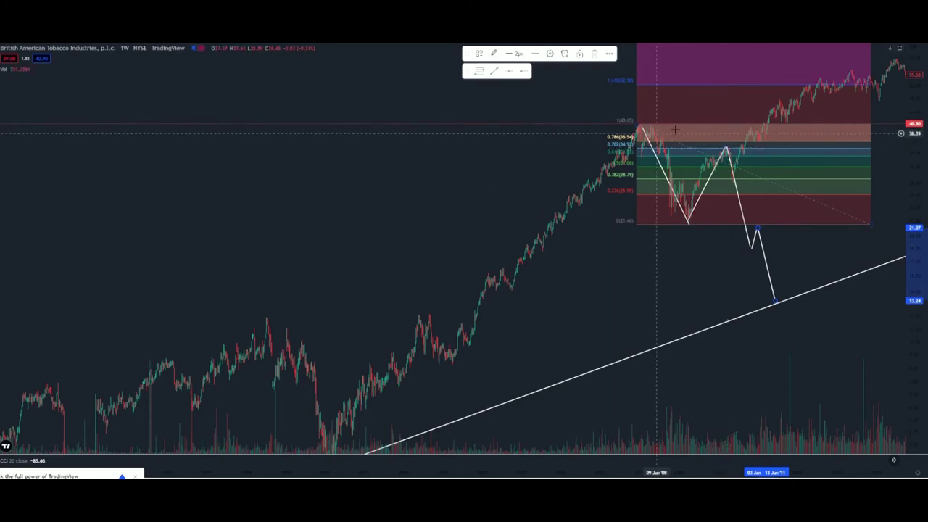
scroll(700, 172, "up", 4)
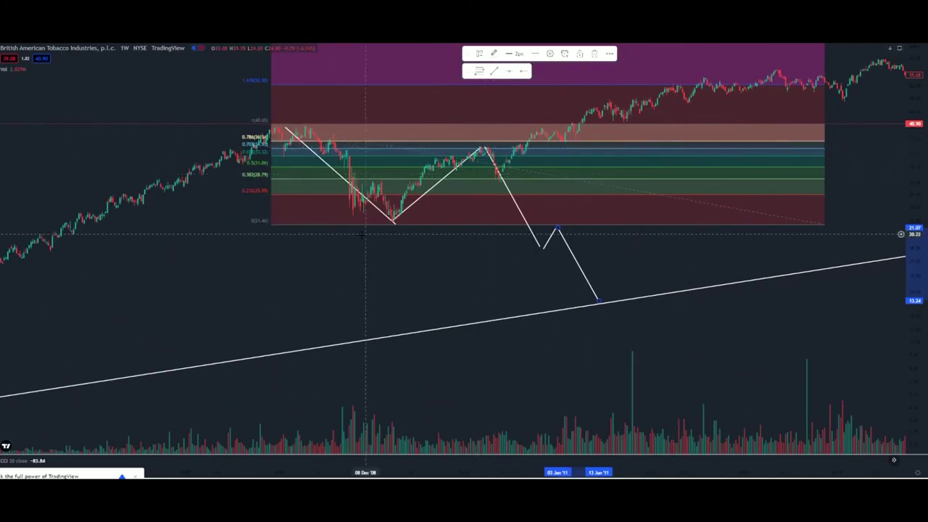
mouse_move(482, 150)
left_mouse_down()
mouse_move(549, 152)
mouse_move(728, 93)
left_mouse_up()
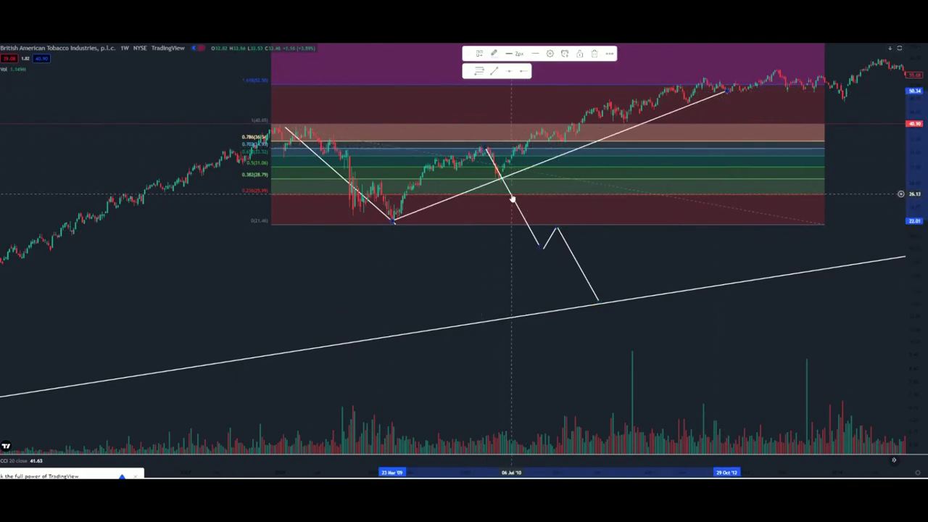
- Delete the three line segments of the hypothetical decline below the 2010 high
left_click(595, 55)
left_click(552, 235)
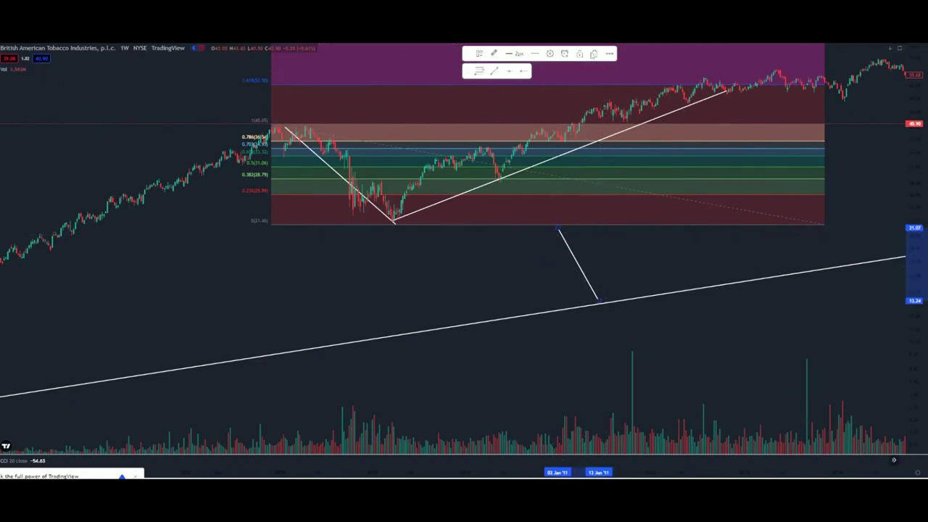
left_click(594, 53)
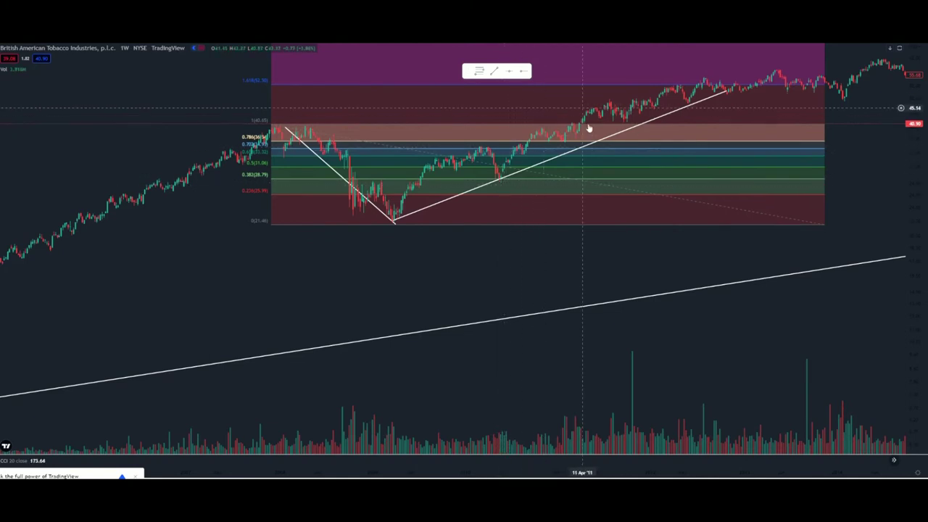
- Delete the line along the rebound from the 2009 low and the line along the 2008 decline
scroll(731, 111, "down", 3)
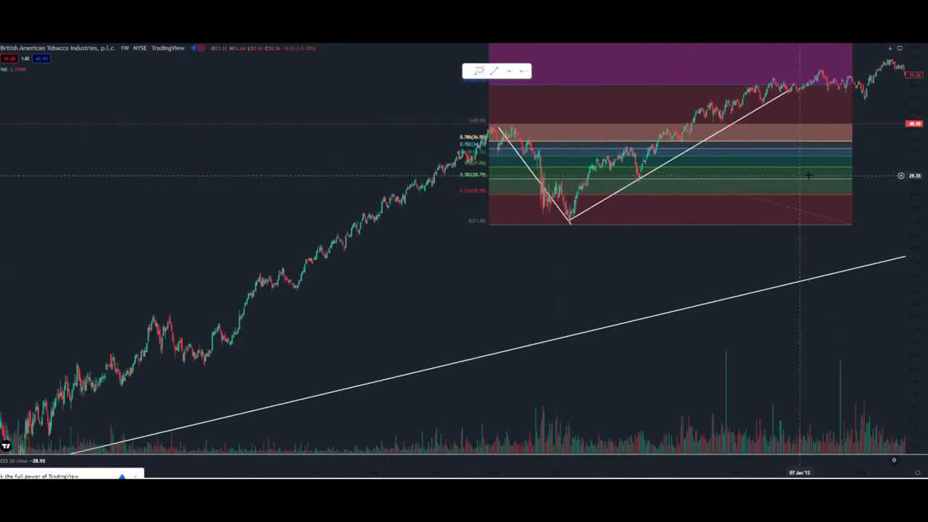
left_click(776, 100)
left_click(594, 54)
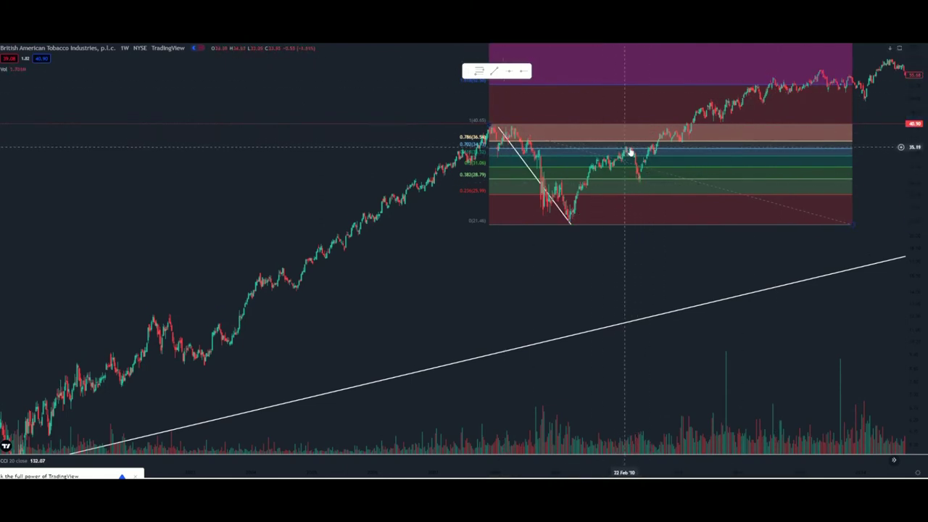
left_click(522, 158)
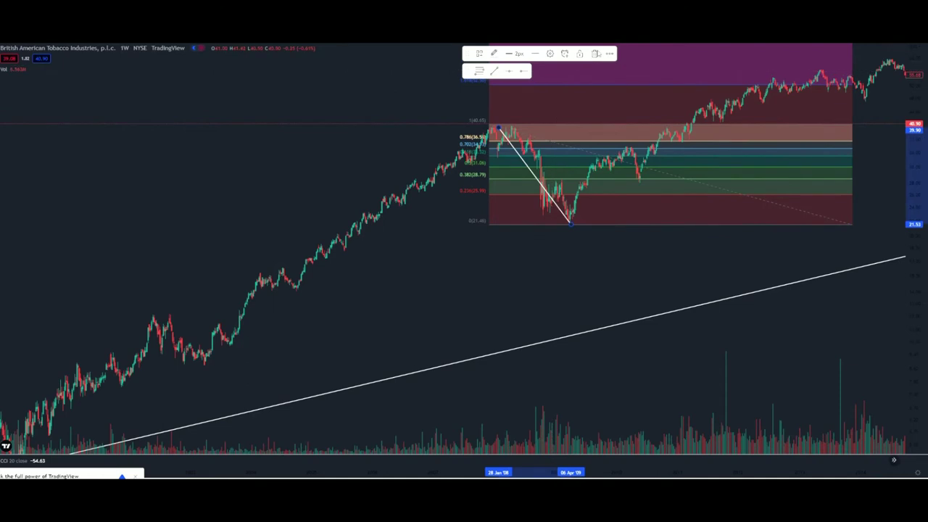
left_click(596, 53)
- Extend the Fibonacci retracement's end point to October 2023 at about 21.72 so the levels cover the latest prices
left_click_drag(918, 103, 914, 257)
scroll(812, 392, "down", 5)
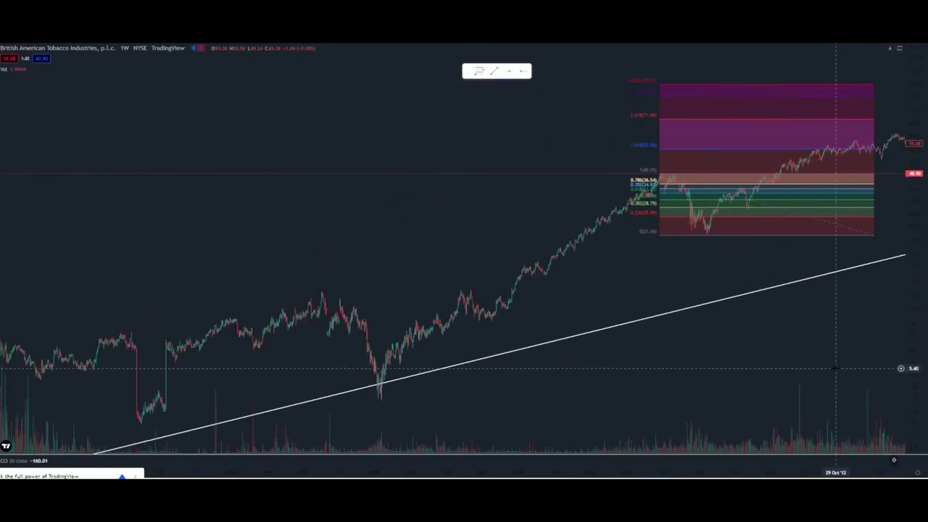
left_click_drag(834, 368, 585, 399)
left_click_drag(771, 336, 657, 321)
left_click_drag(510, 255, 867, 252)
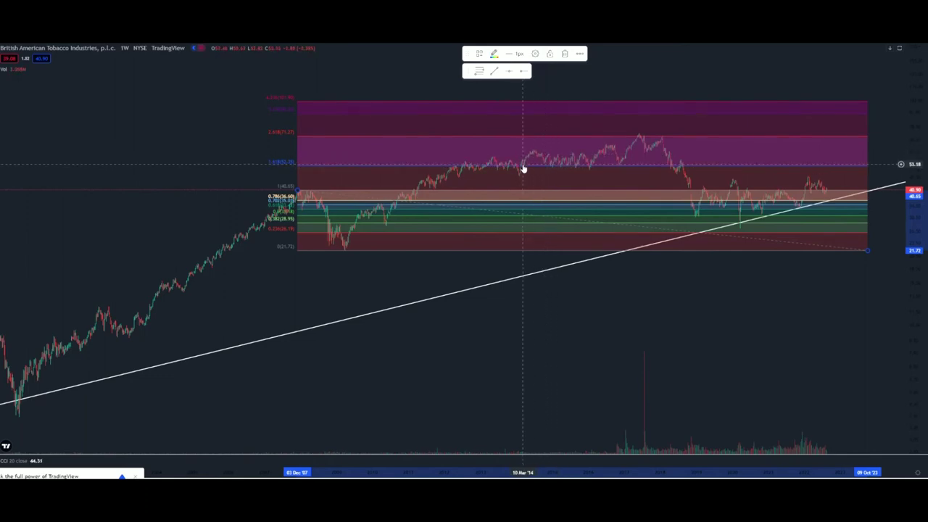
- Examine how price reacts to the 1.618 and 2.618 Fibonacci levels from 2010 through the 2017 high and the following decline
left_click_drag(914, 283, 915, 87)
scroll(750, 192, "up", 6)
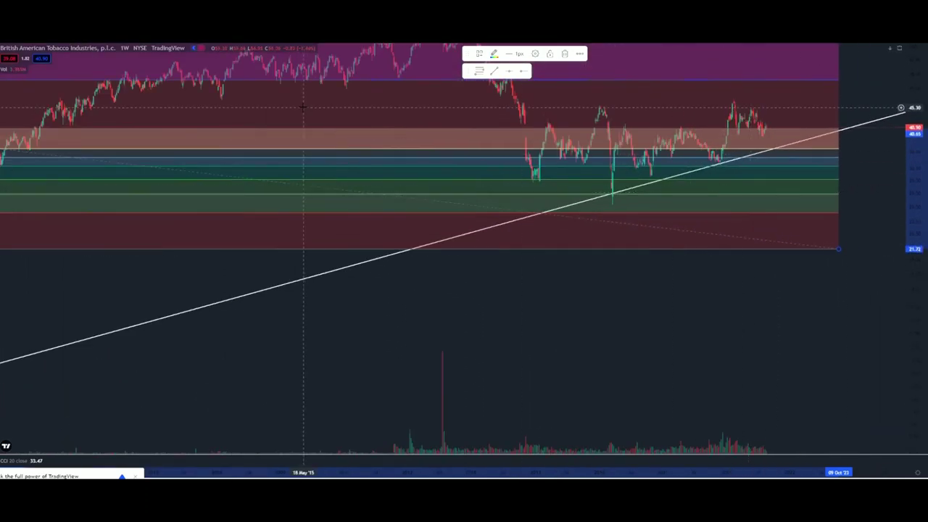
left_click_drag(303, 108, 744, 245)
scroll(680, 217, "up", 3)
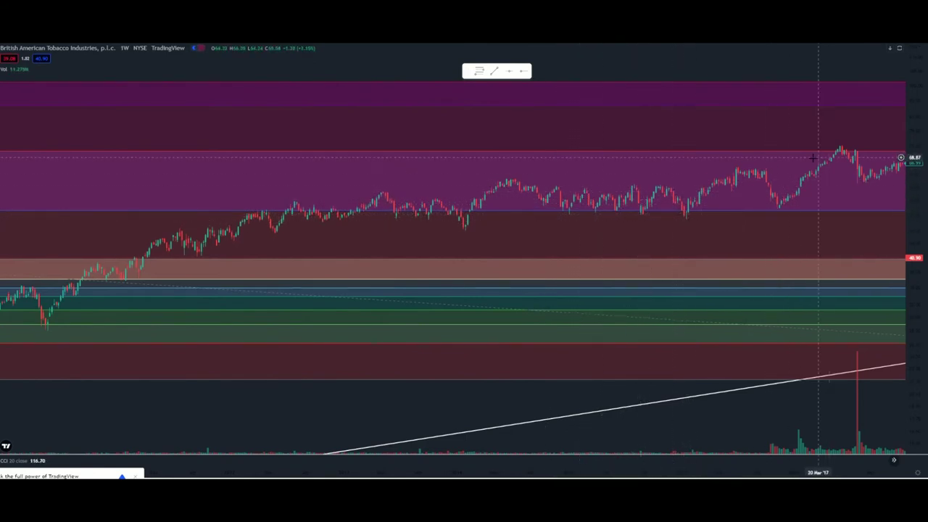
left_click_drag(812, 157, 601, 170)
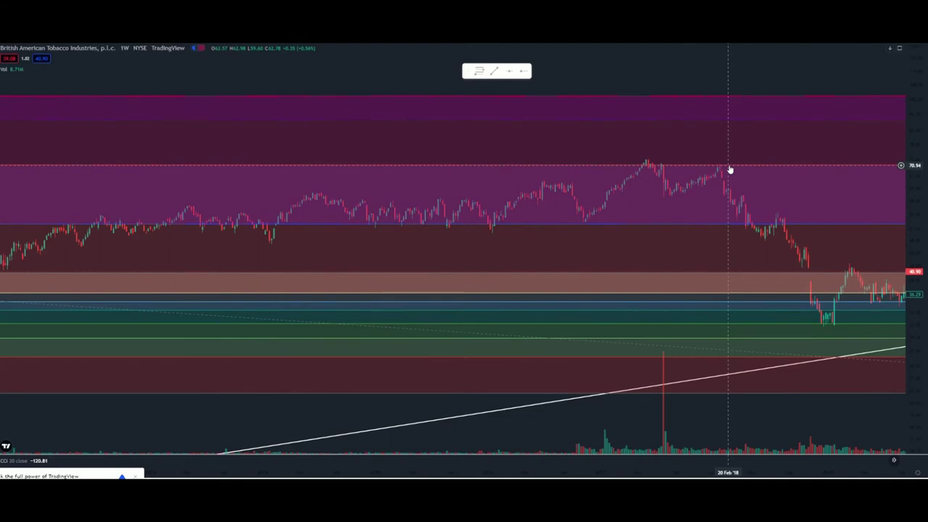
left_click_drag(920, 233, 919, 125)
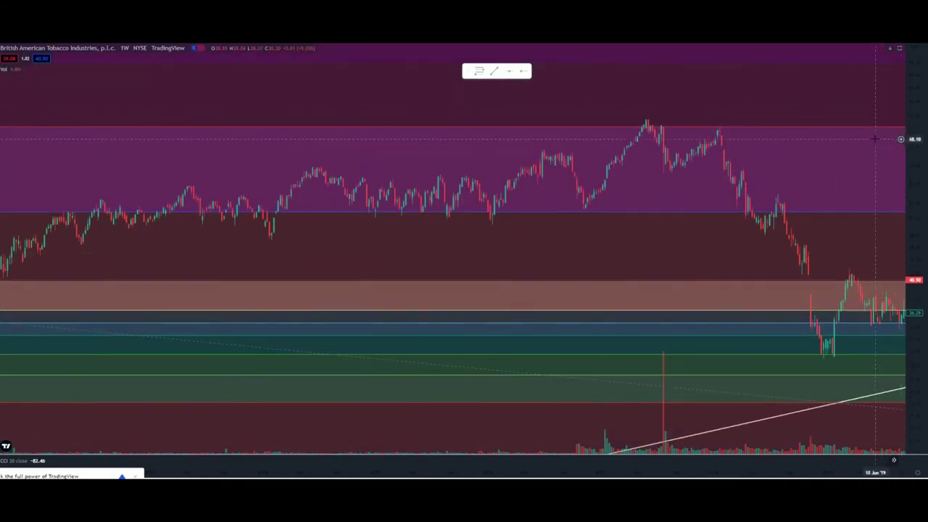
scroll(754, 145, "up", 4)
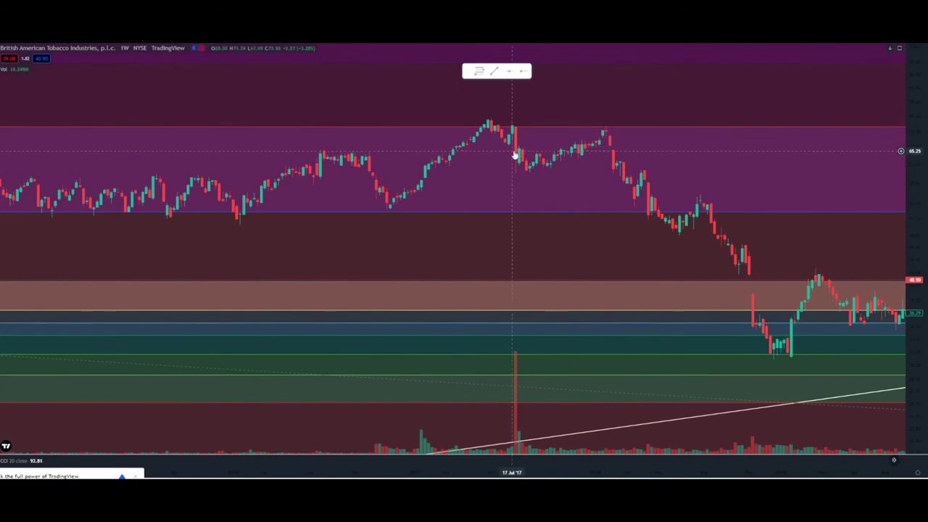
scroll(515, 155, "down", 4)
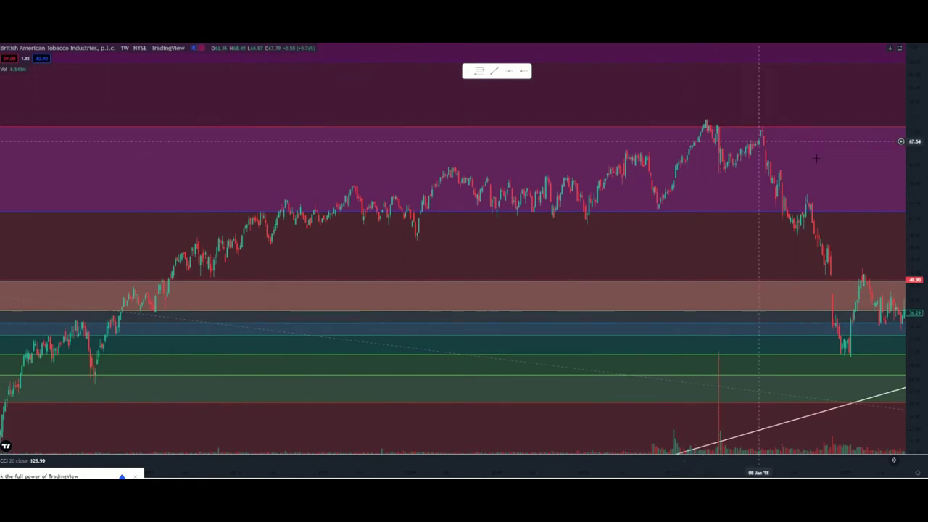
left_click_drag(830, 162, 704, 142)
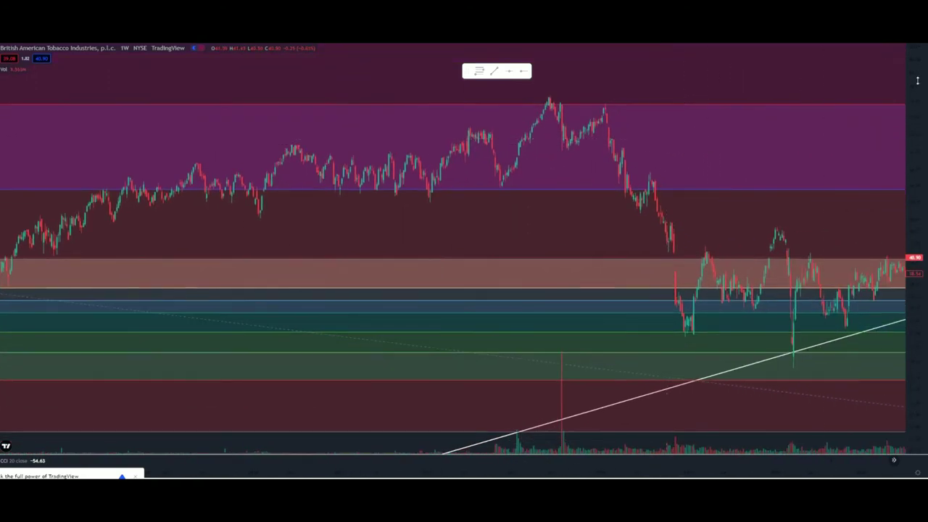
- Measure the price decline from the 2017 high to the low of the following drop, and clear the measurement
left_click_drag(916, 80, 915, 221)
left_click_drag(811, 186, 590, 158)
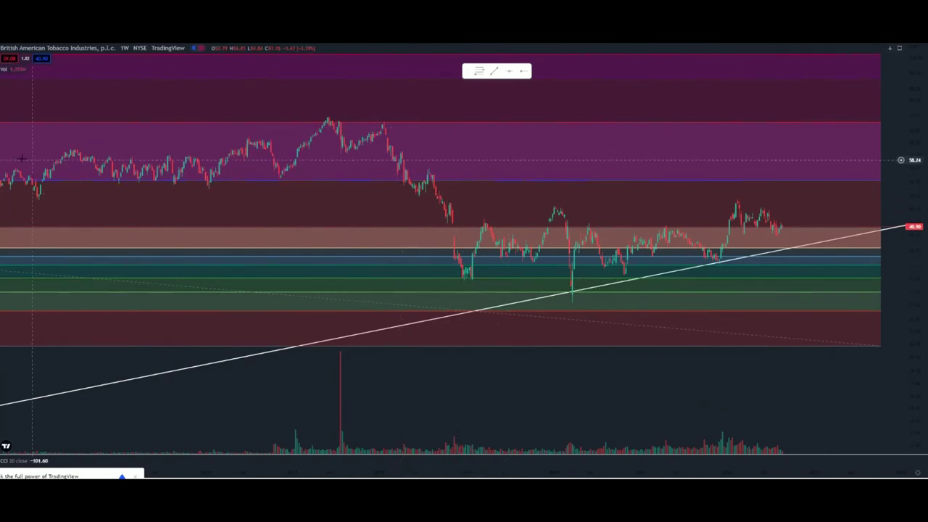
left_click(340, 117, "shift")
left_click(530, 279)
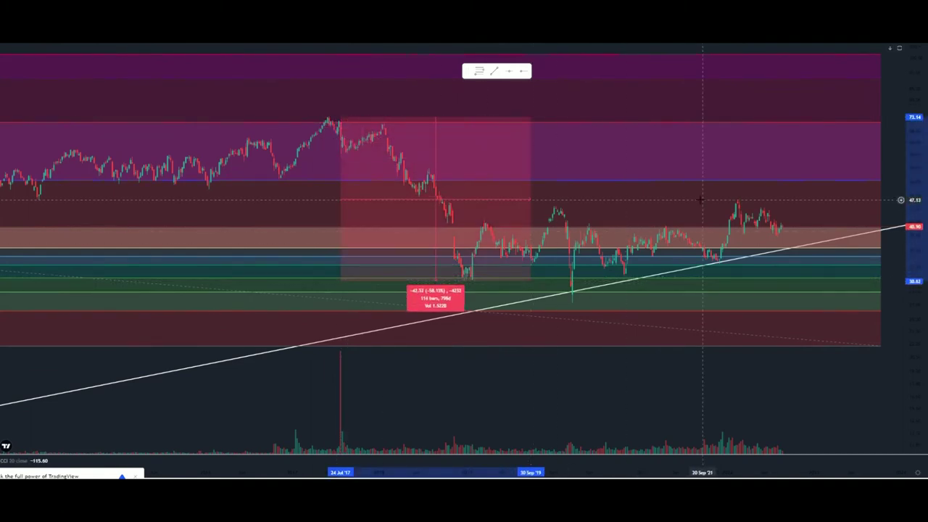
left_click(616, 379)
- Examine the Fibonacci levels and the long-term support trend line together over the full price history since 1983
scroll(789, 191, "down", 5)
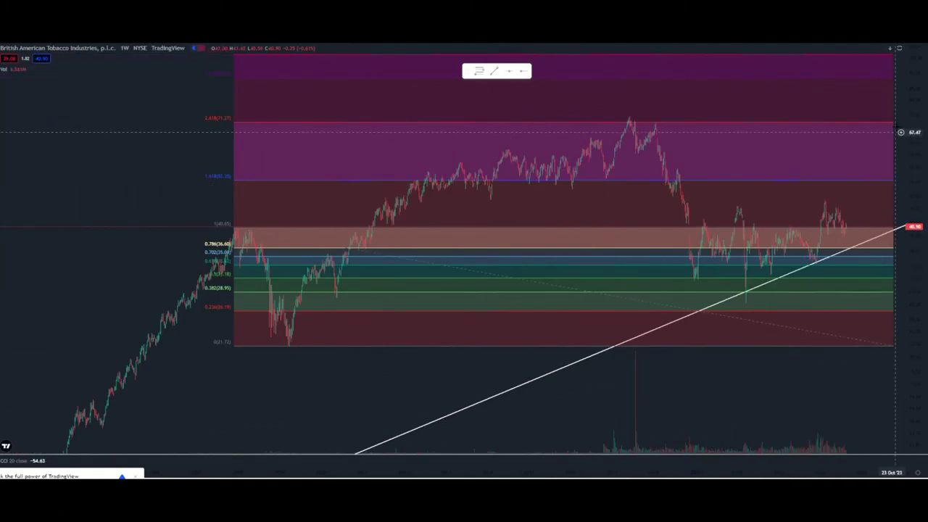
left_click_drag(915, 141, 915, 279)
scroll(857, 308, "down", 5)
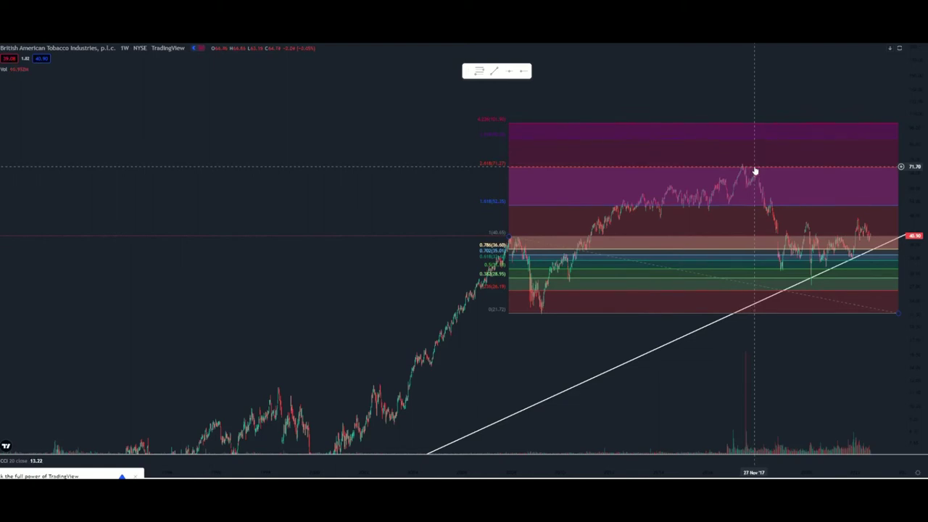
left_click_drag(777, 176, 696, 157)
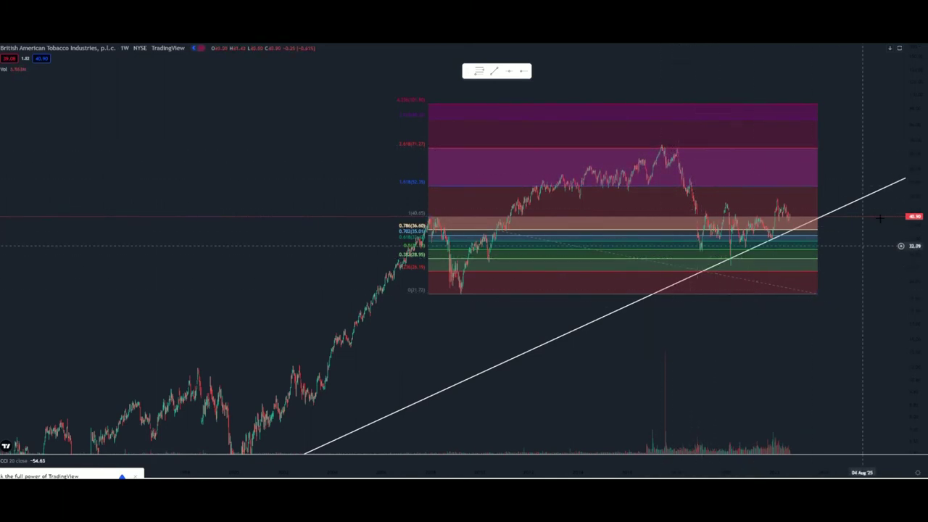
left_click_drag(914, 156, 915, 313)
scroll(777, 369, "down", 3)
left_click_drag(773, 381, 687, 255)
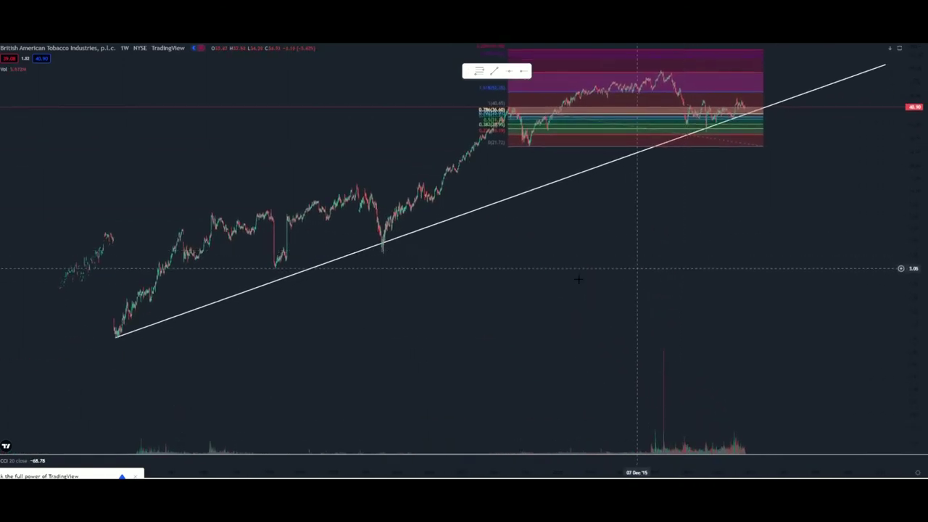
- Shift the Fibonacci retracement's start point to 24 September 2007 at about 40.67
left_click_drag(737, 129, 646, 179)
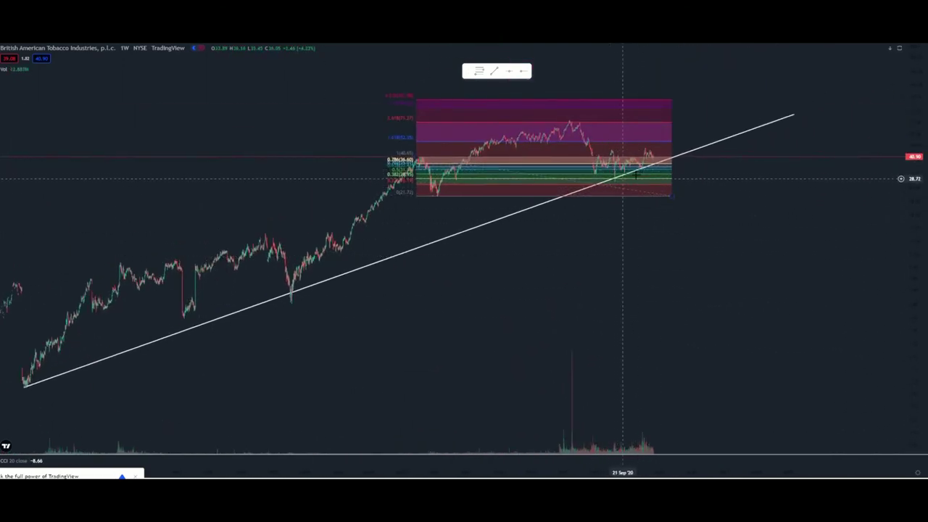
left_click_drag(923, 249, 919, 90)
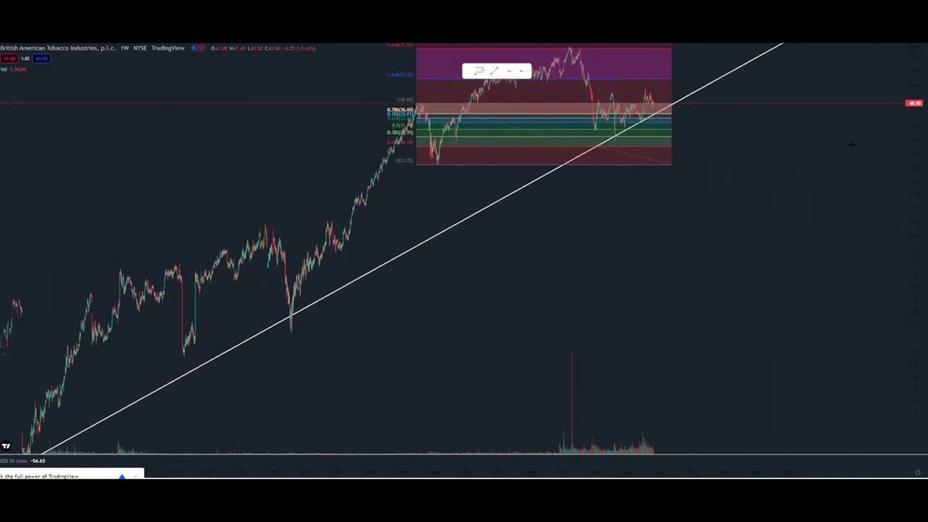
scroll(597, 170, "up", 5)
left_click_drag(501, 114, 617, 174)
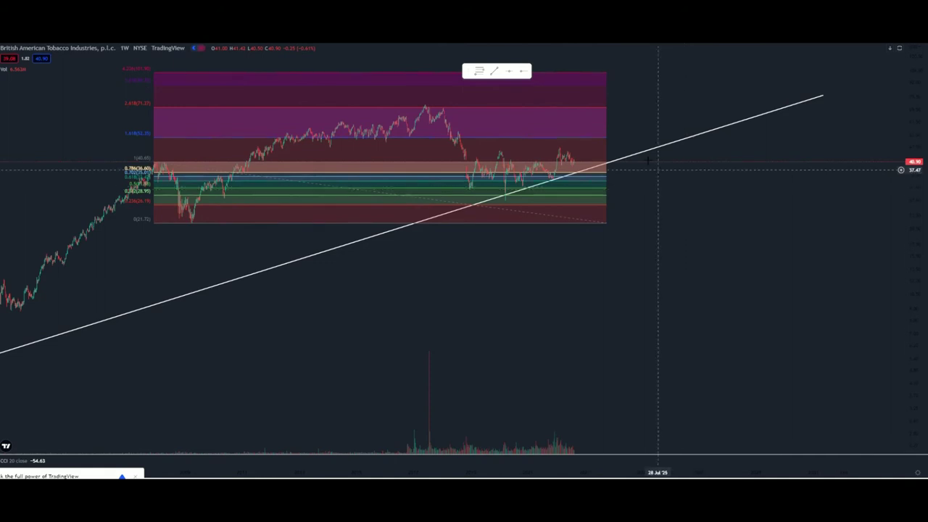
scroll(797, 165, "down", 3)
left_click_drag(789, 159, 736, 217)
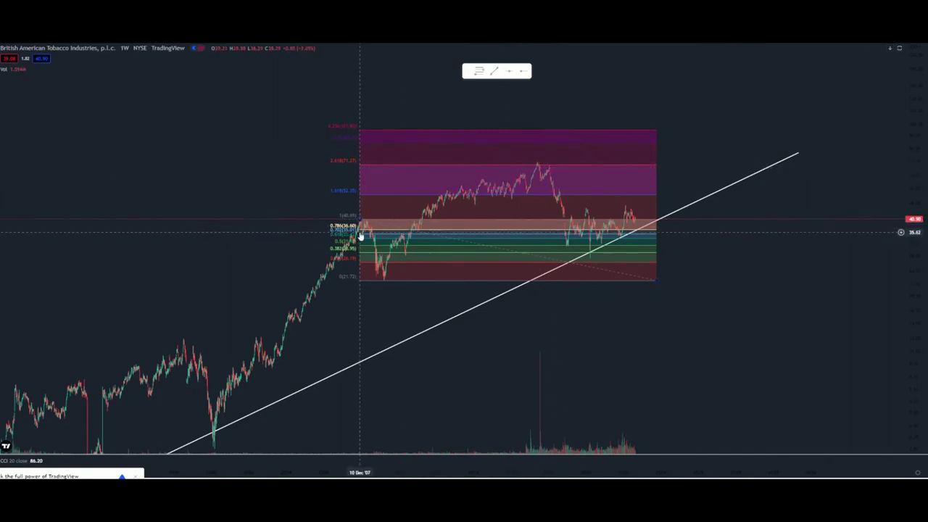
left_click_drag(357, 225, 357, 224)
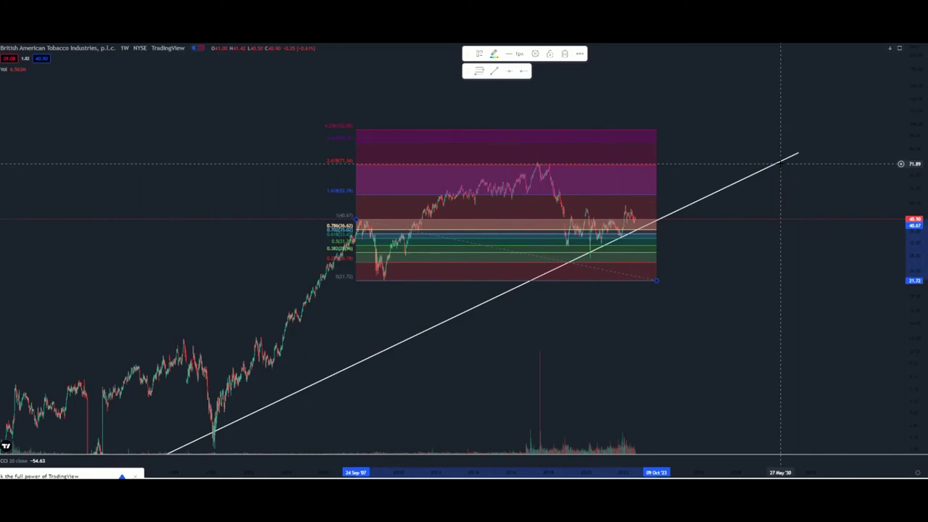
- Draw an upper trend line from June 1987 at about 5.78 to September 2024 at about 183.88, and delete the Fibonacci retracement
left_click_drag(906, 130, 906, 181)
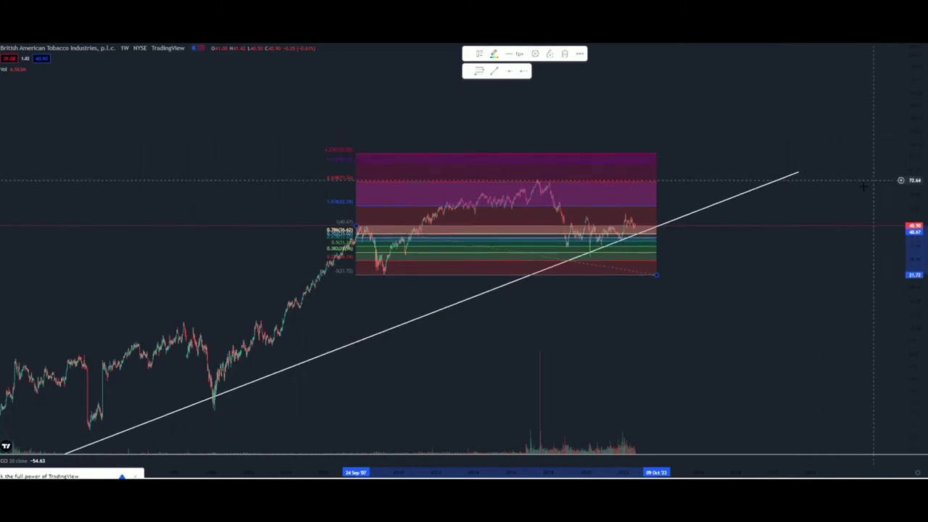
scroll(864, 186, "down", 5)
left_click_drag(839, 381, 811, 339)
left_click_drag(911, 164, 906, 323)
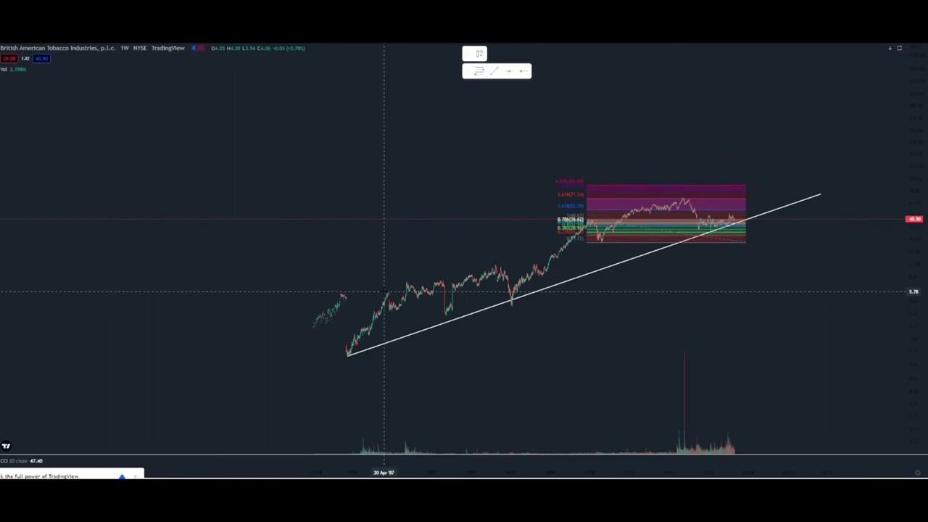
mouse_move(384, 292)
left_mouse_down()
mouse_move(559, 196)
mouse_move(754, 163)
left_mouse_up()
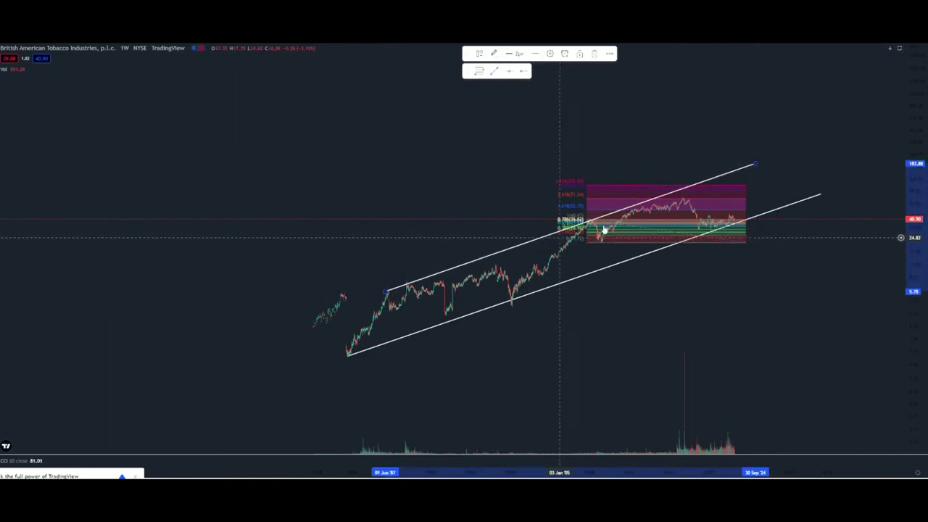
left_click(631, 190)
left_click(565, 55)
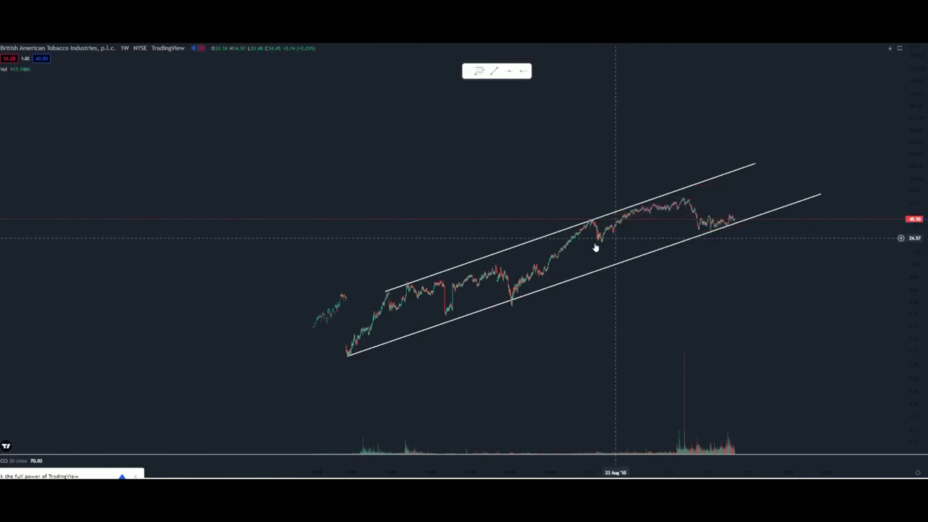
- Lower the upper trend line and adjust its ends to August 1984 and to March 2025 at about 189.64
left_click_drag(543, 242, 536, 251)
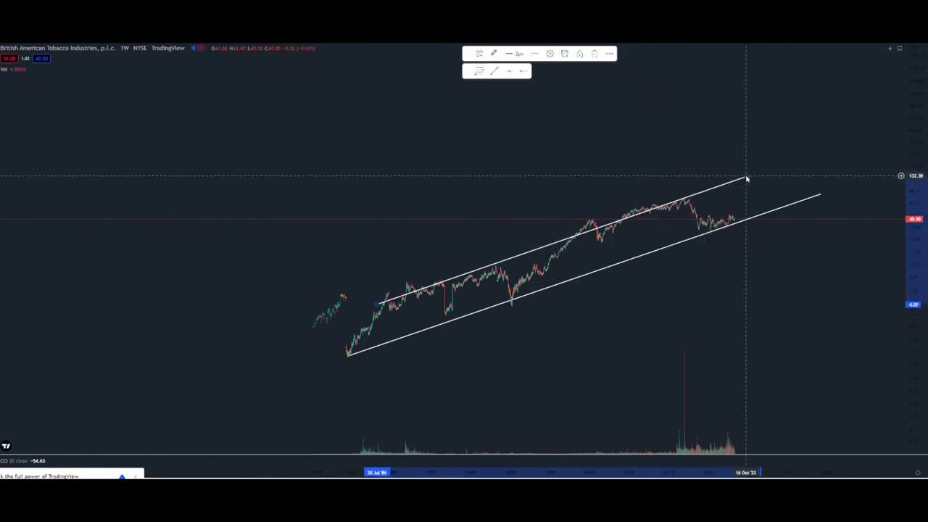
left_click_drag(746, 177, 759, 163)
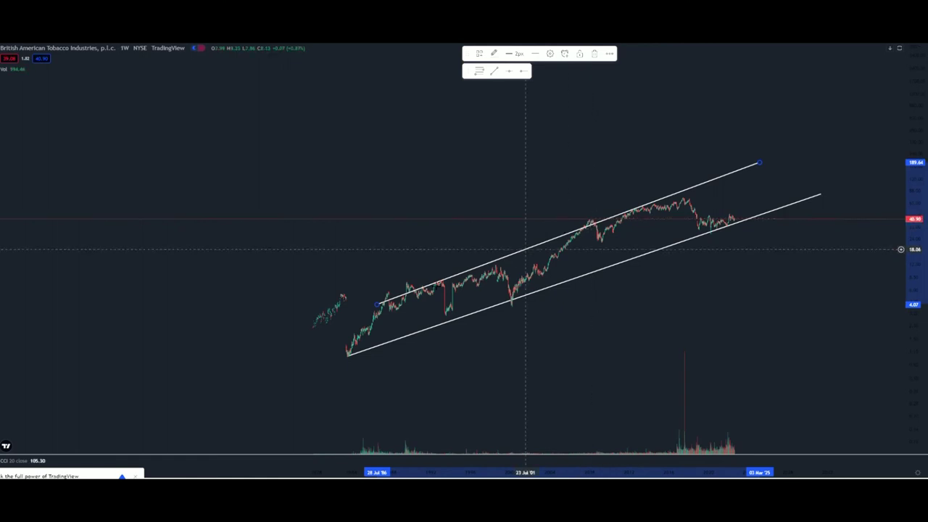
left_click_drag(375, 305, 357, 310)
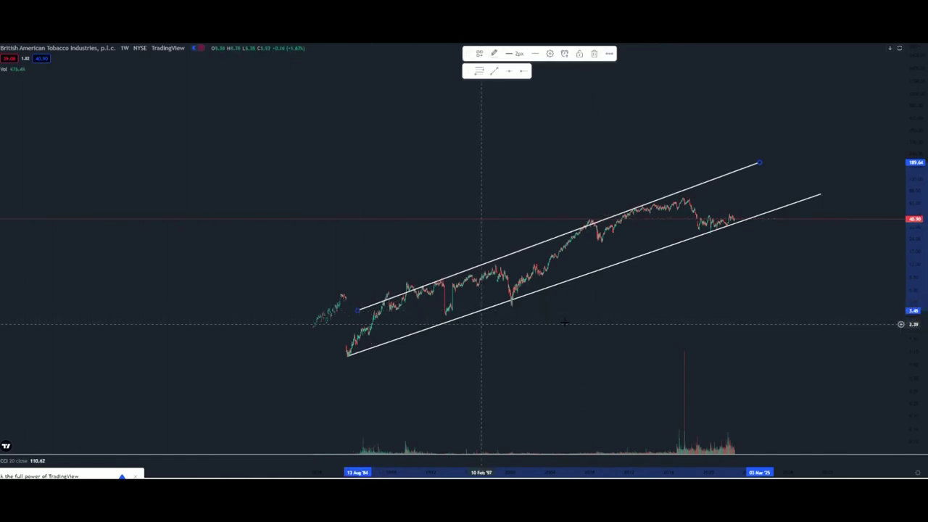
- Examine how price moves between the upper and lower trend lines from the 1980s to the latest candles
scroll(570, 280, "up", 5)
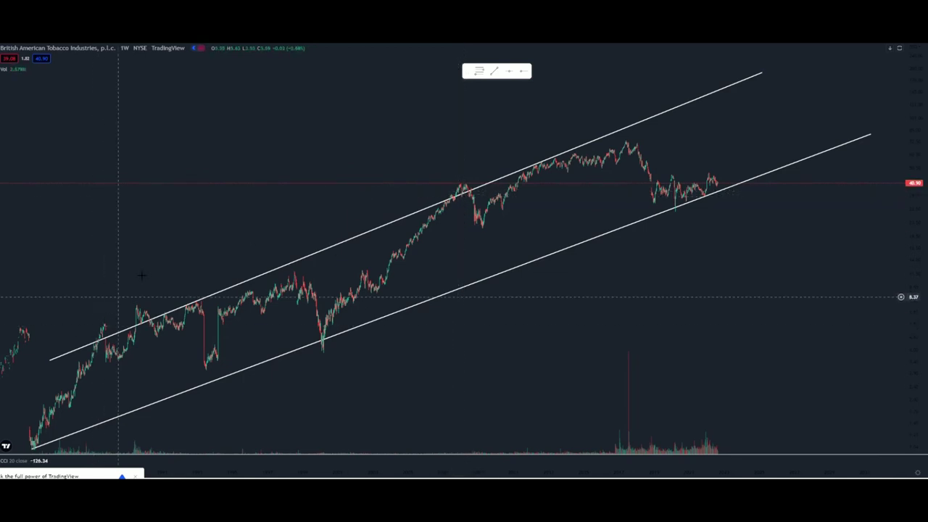
left_click_drag(166, 247, 458, 177)
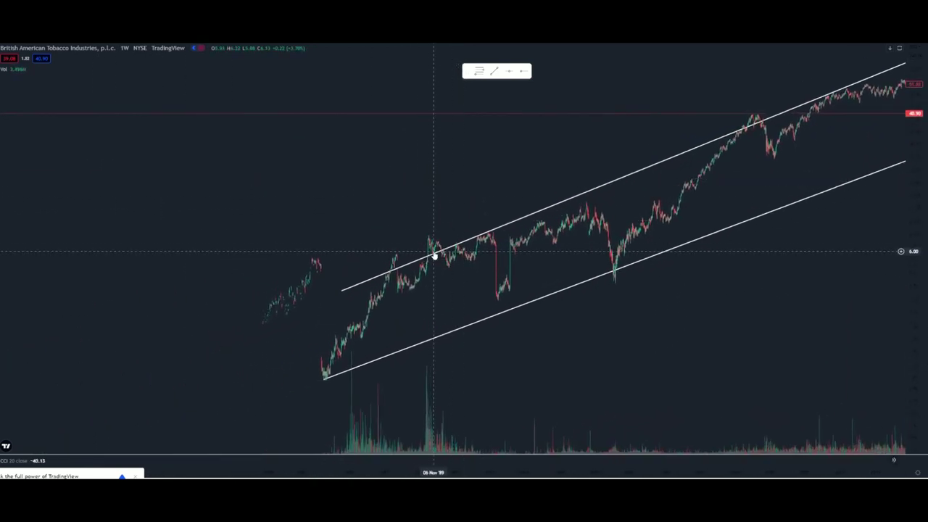
left_click_drag(920, 57, 875, 222)
left_click_drag(801, 312, 528, 310)
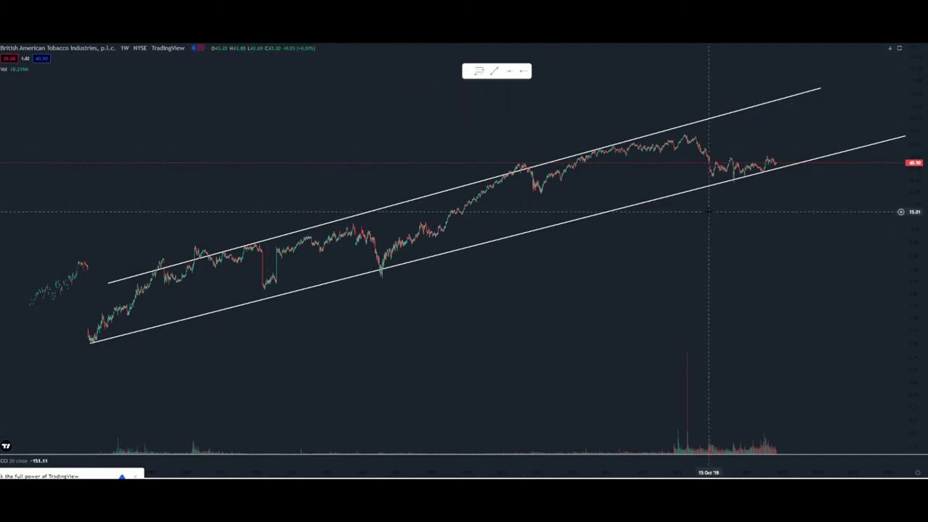
left_click_drag(639, 248, 680, 258)
scroll(639, 247, "up", 5)
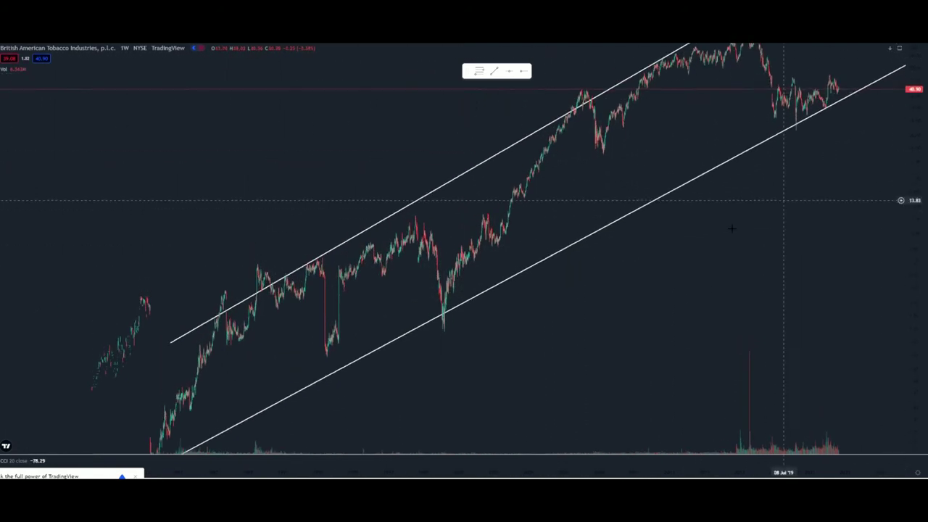
scroll(601, 232, "down", 5)
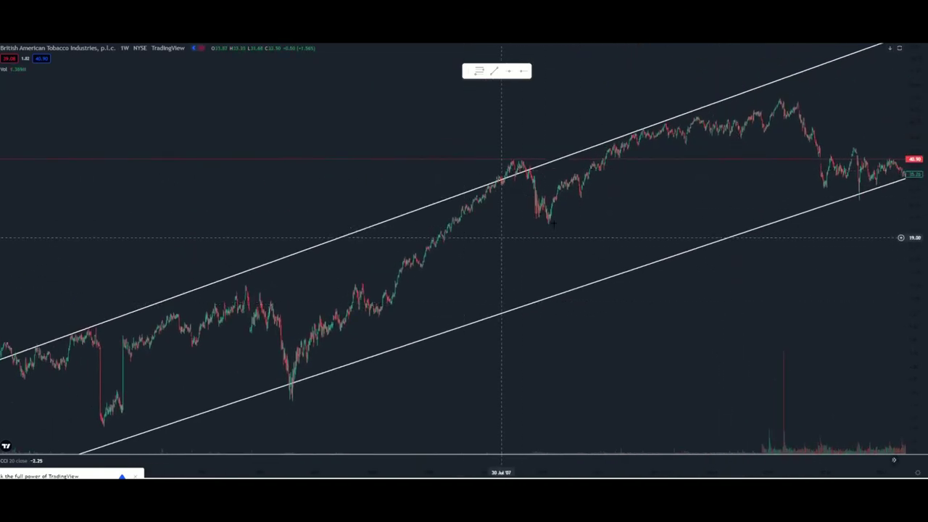
- Draw trend lines along the 2008 decline from about 40.13 to 22.89 and the recovery from 21.62 in March 2009 to September 2012
scroll(589, 231, "up", 5)
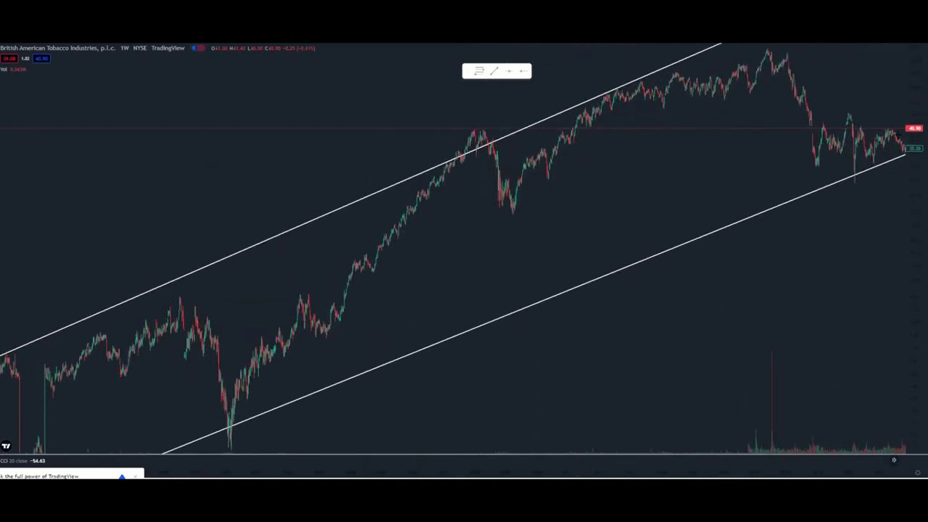
left_click_drag(436, 212, 659, 230)
scroll(551, 235, "up", 1)
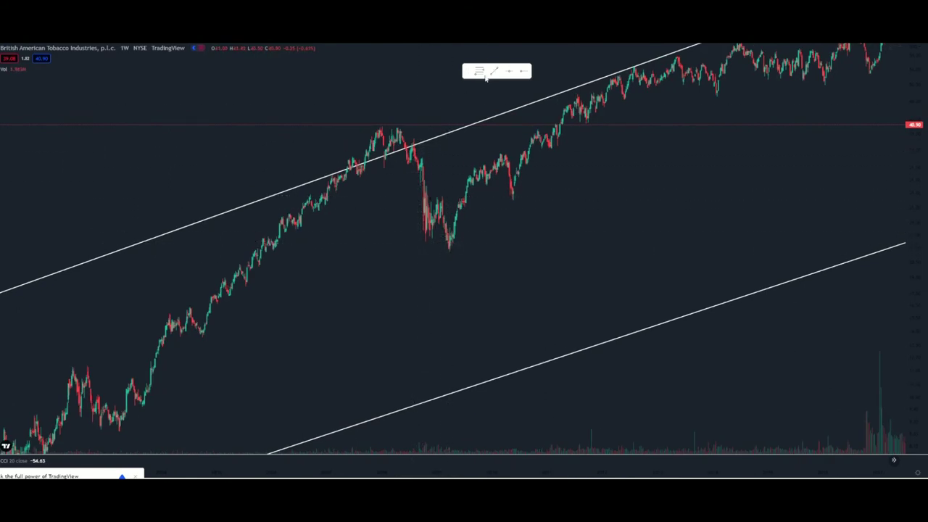
left_click(493, 71)
left_click(398, 130)
left_click(424, 240)
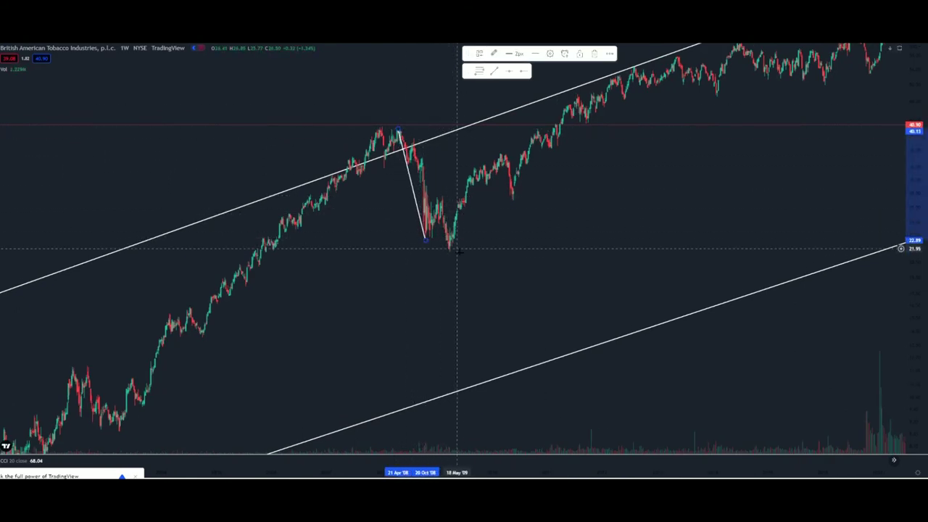
mouse_move(448, 249)
left_mouse_down()
mouse_move(474, 239)
mouse_move(641, 68)
left_mouse_up()
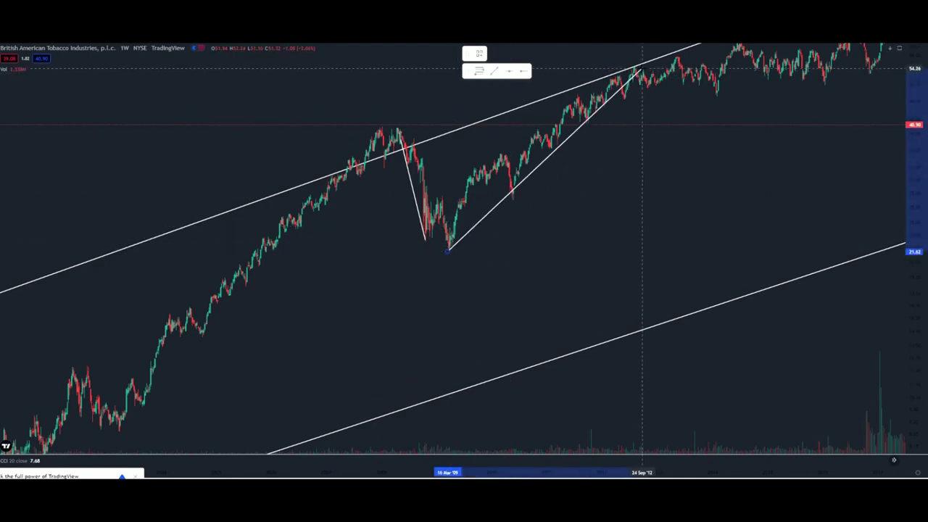
- Place a horizontal line at about 27.92 across the 2009 consolidation highs and colour it yellow
left_click(492, 71)
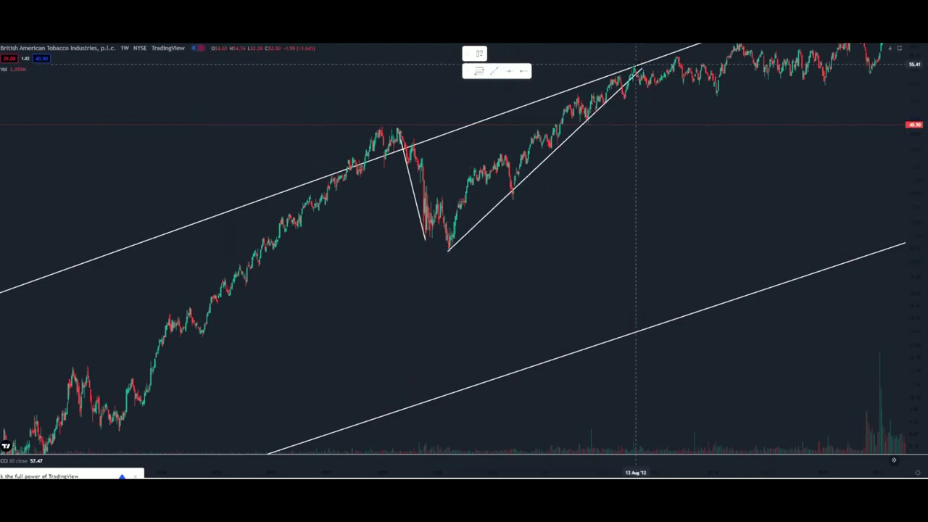
left_click(456, 201)
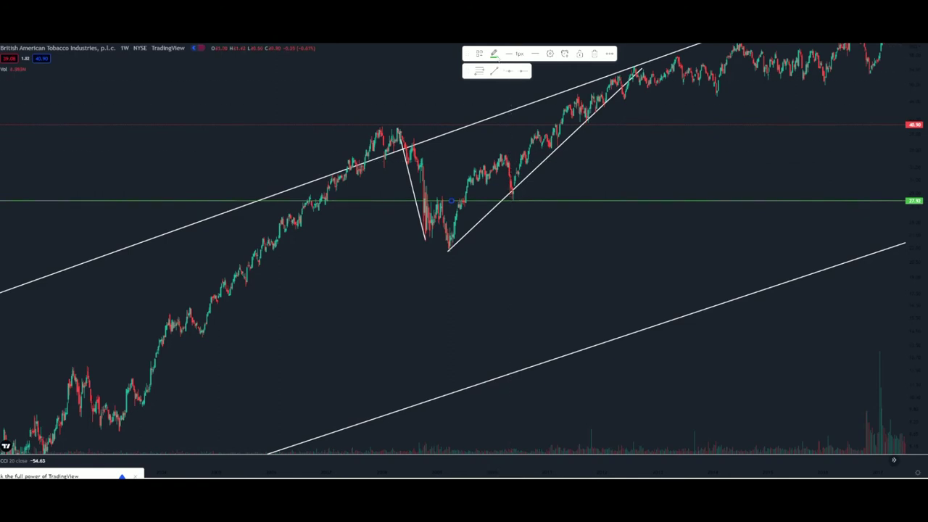
left_click(493, 54)
left_click(511, 80)
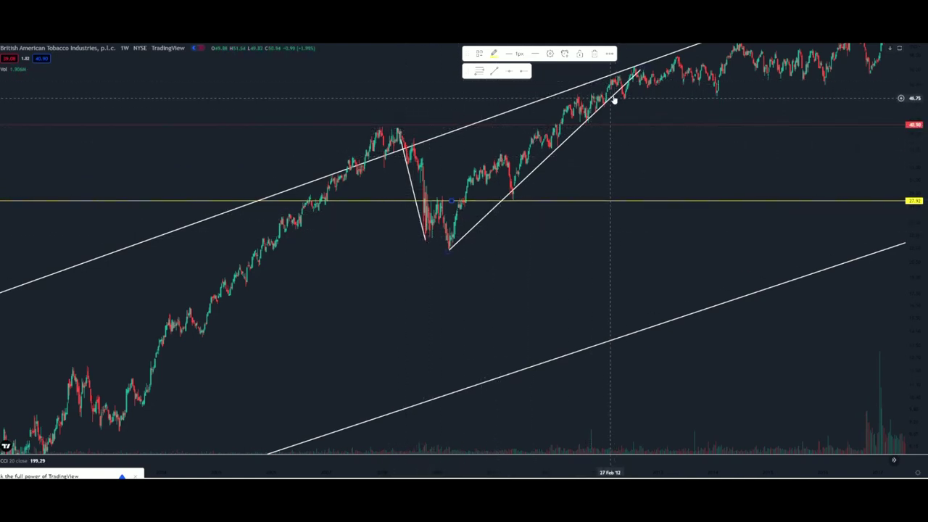
- Draw a projected decline line from October 2012 at about 53.85 down to July 2013 at about 27.98, on the yellow line
left_click(496, 73)
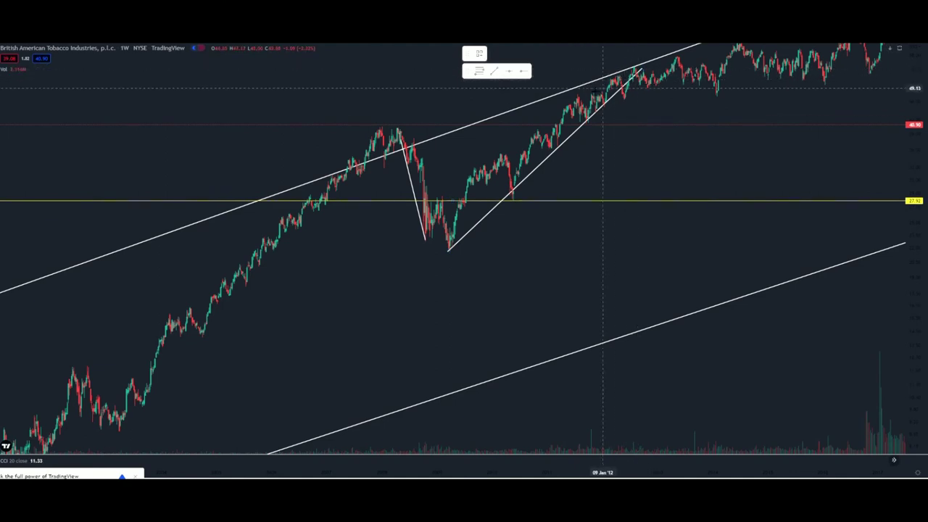
left_click(640, 70)
left_click(686, 200)
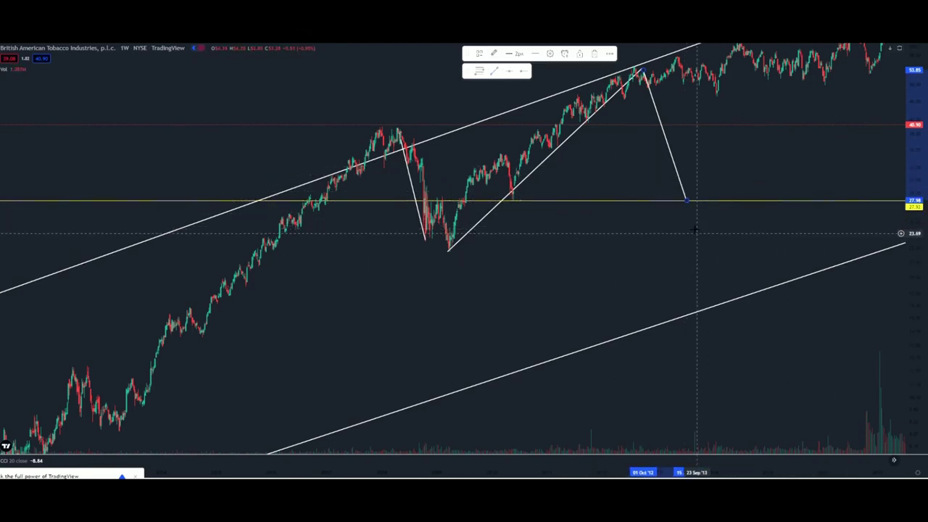
- Place a second yellow horizontal line at about 21.96, along the March 2009 low
left_click_drag(914, 283, 915, 232)
scroll(843, 271, "up", 2)
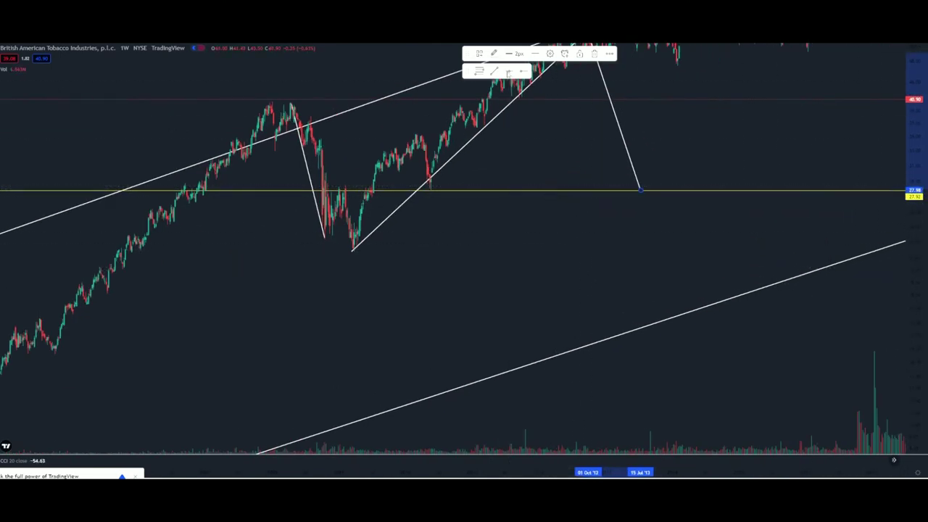
left_click(618, 252)
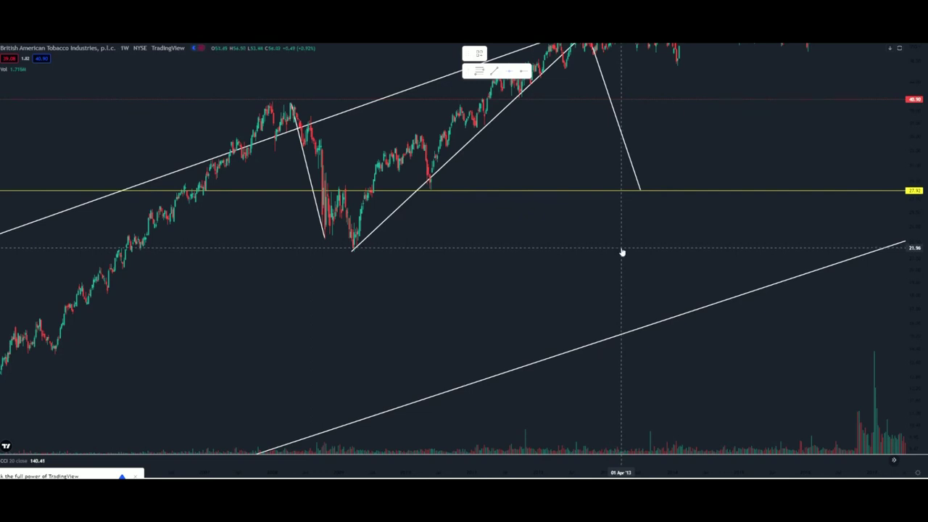
left_click(621, 248)
- Fine-tune the two yellow horizontal lines, moving the upper one to 28.19 and the lower one to about 22.07
left_click(535, 192)
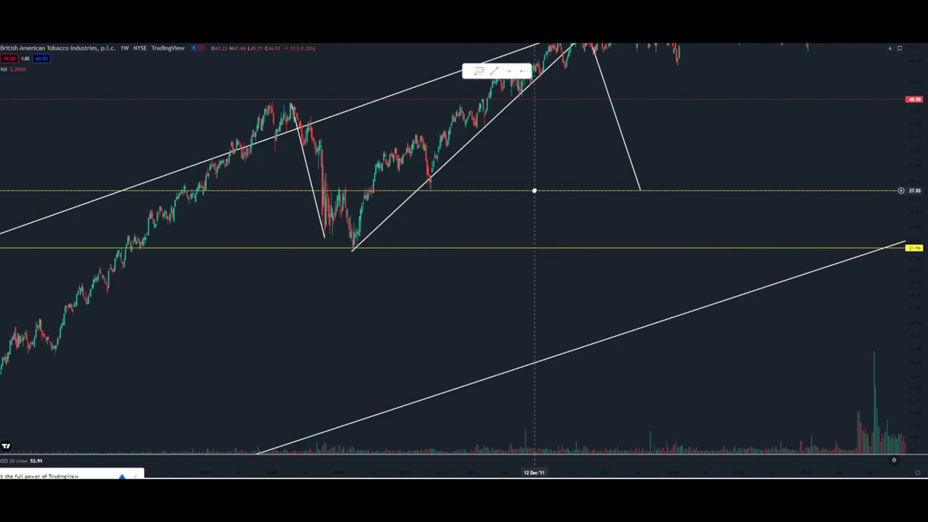
left_click_drag(535, 190, 534, 189)
left_click(534, 187)
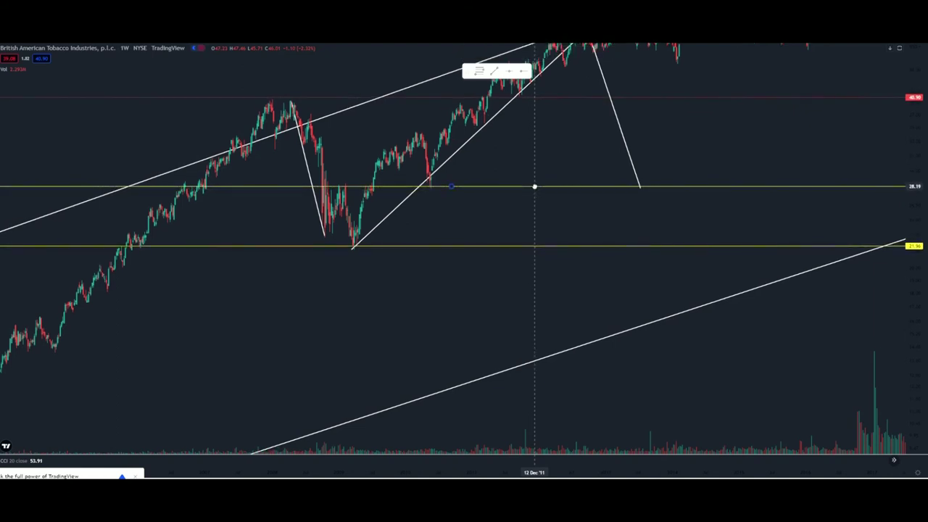
left_click(534, 187)
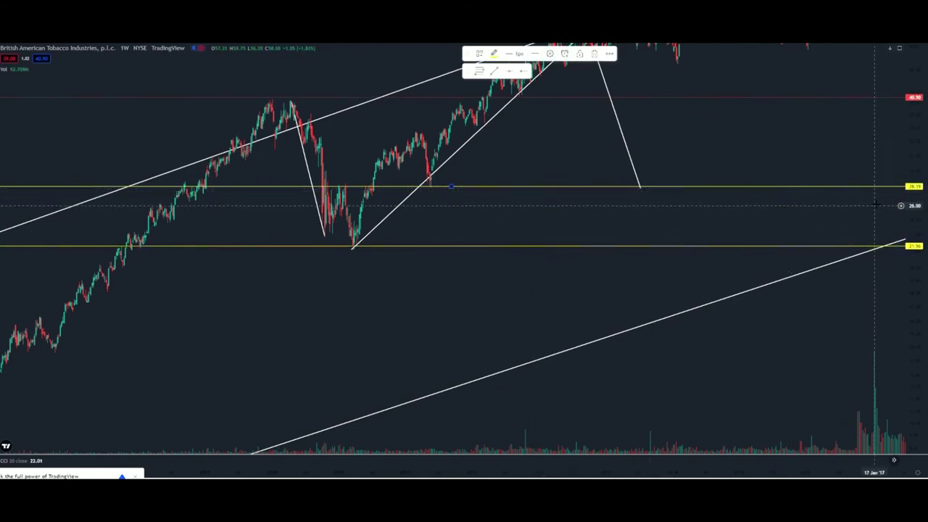
left_click(683, 244)
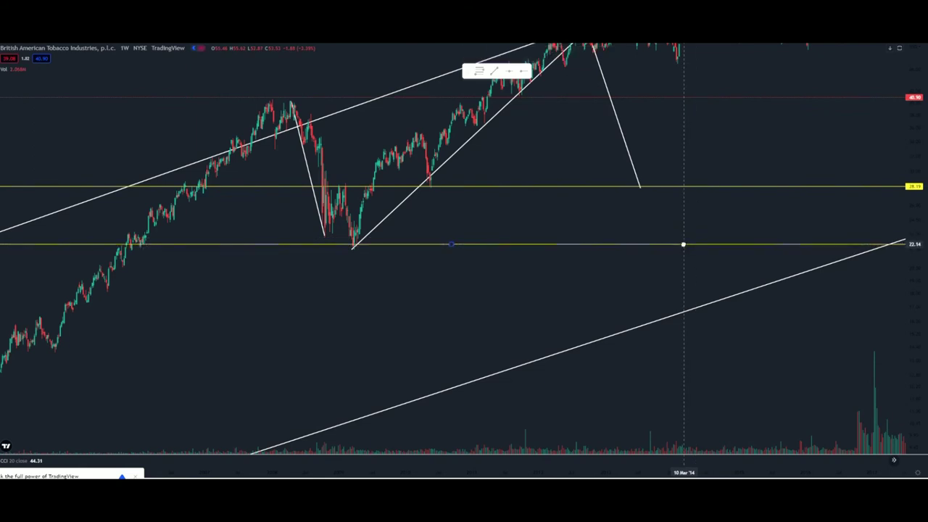
left_click_drag(682, 244, 683, 245)
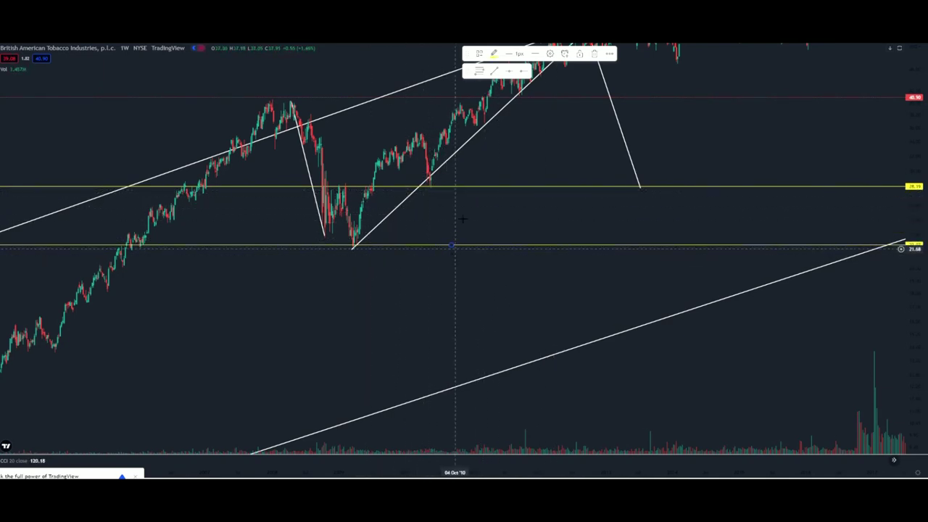
- Place a third yellow horizontal line at about 34.02, above the other two support levels
left_click_drag(672, 167, 680, 209)
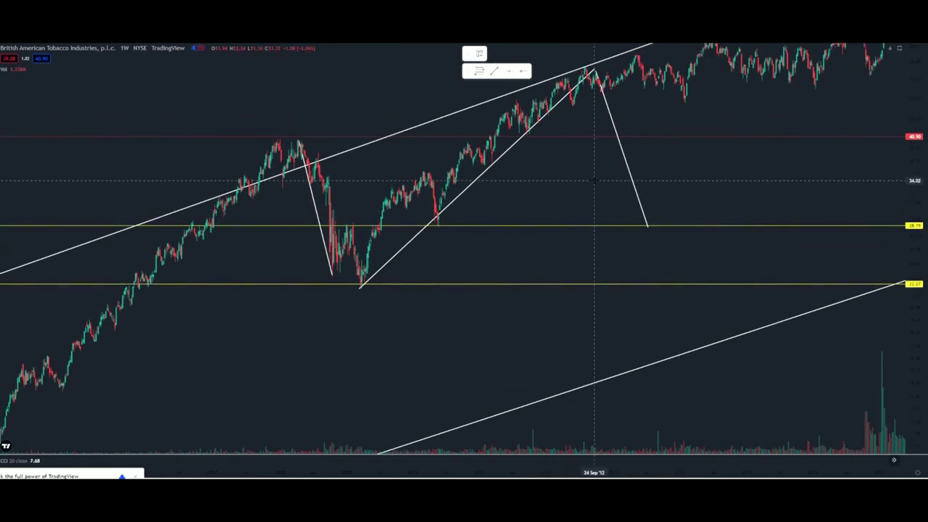
left_click(593, 180)
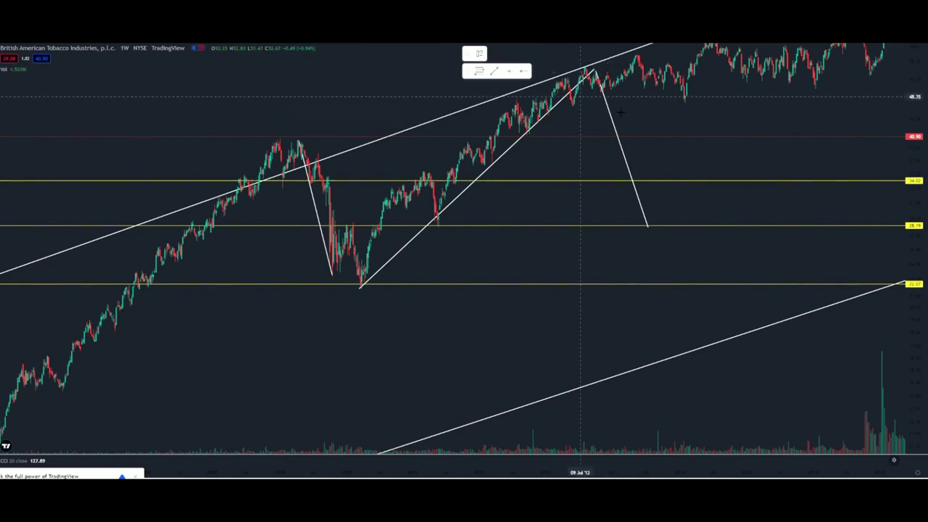
- Place two more yellow horizontal lines at about 40.27 and 46.10, above the 34.02 line
left_click(656, 139)
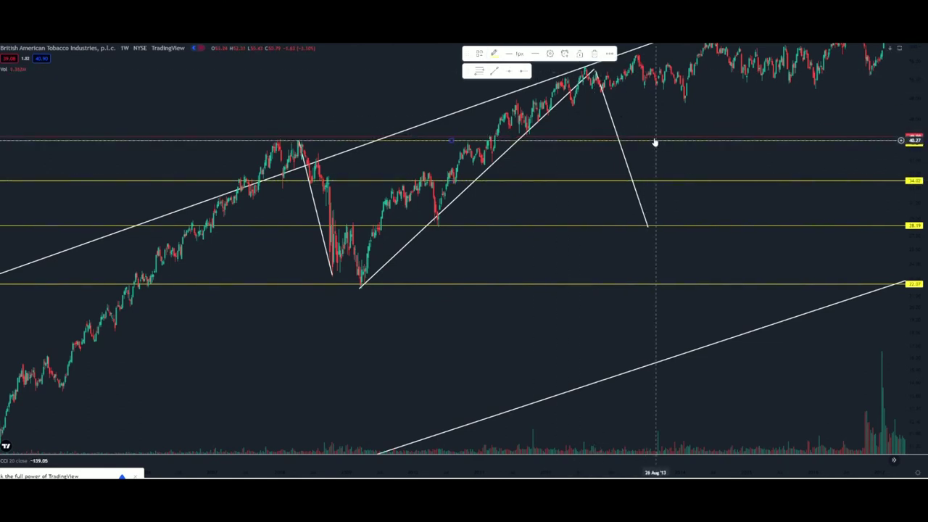
left_click(677, 108)
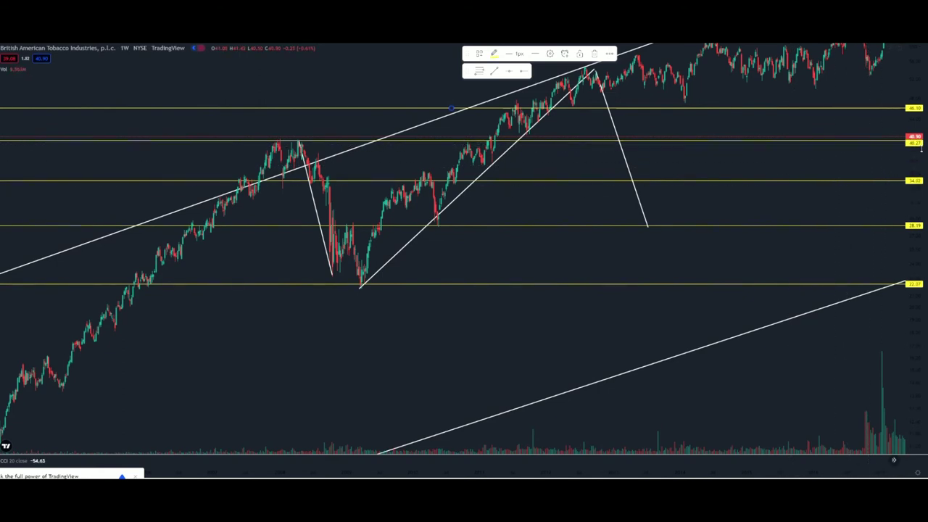
- Measure the rise from the 28.19 line up to the 2022 high, and the rebound from the March 2020 low to June 2020
scroll(845, 351, "up", 5)
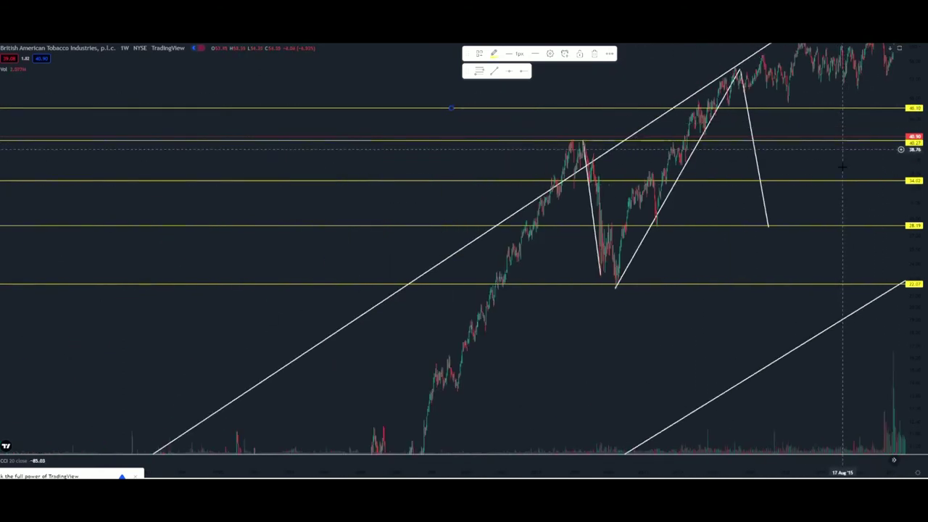
scroll(845, 350, "down", 5)
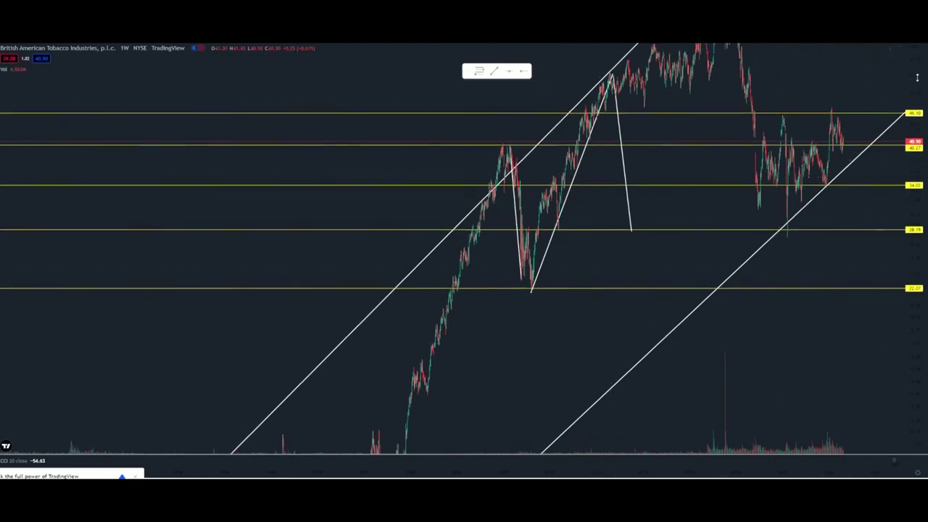
scroll(870, 306, "up", 4)
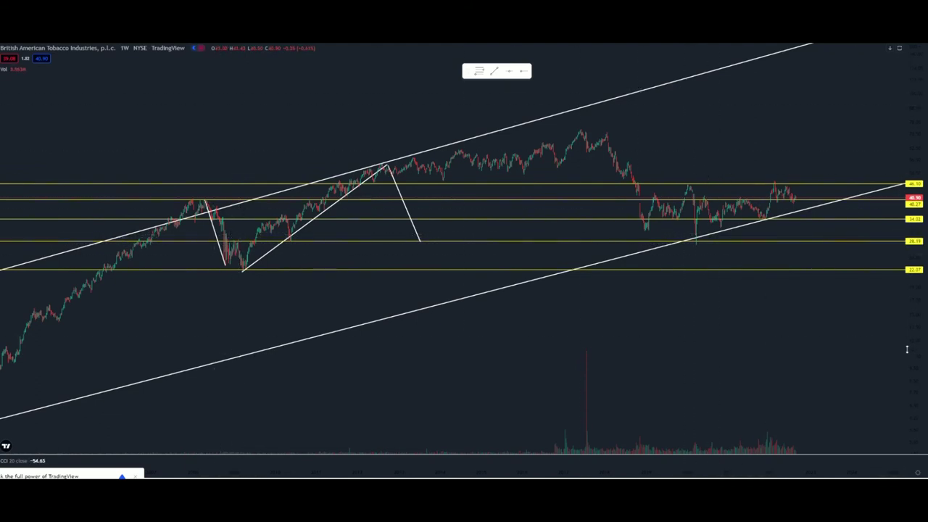
left_click_drag(907, 335, 898, 243)
scroll(779, 269, "up", 5)
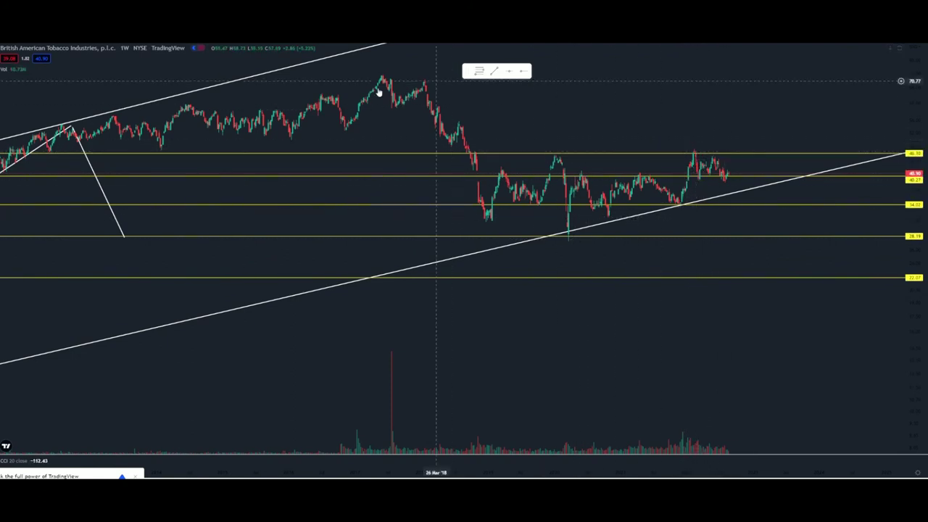
left_click(587, 236, "shift")
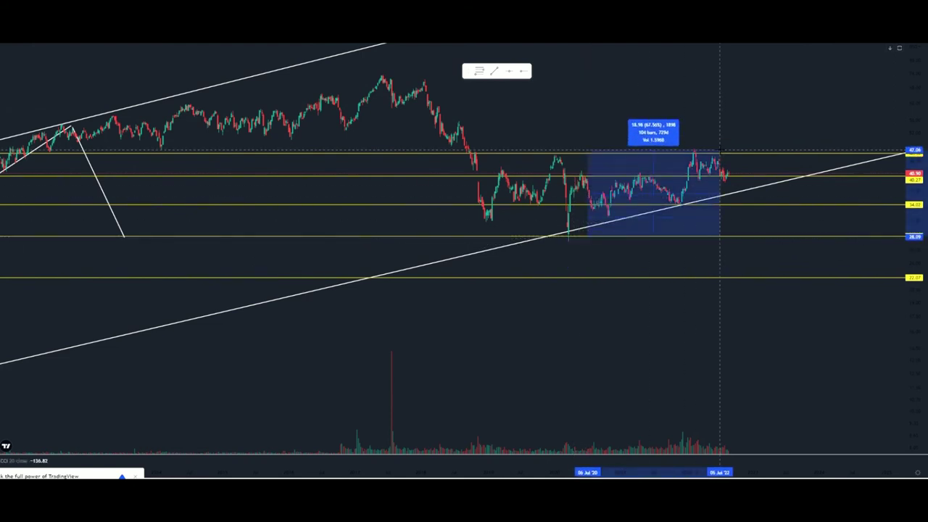
left_click(757, 133)
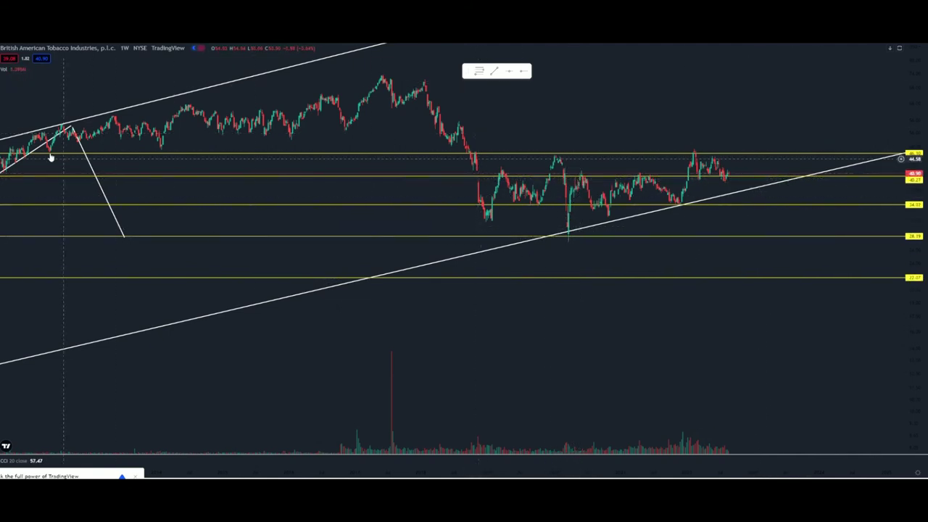
left_click(567, 236, "shift")
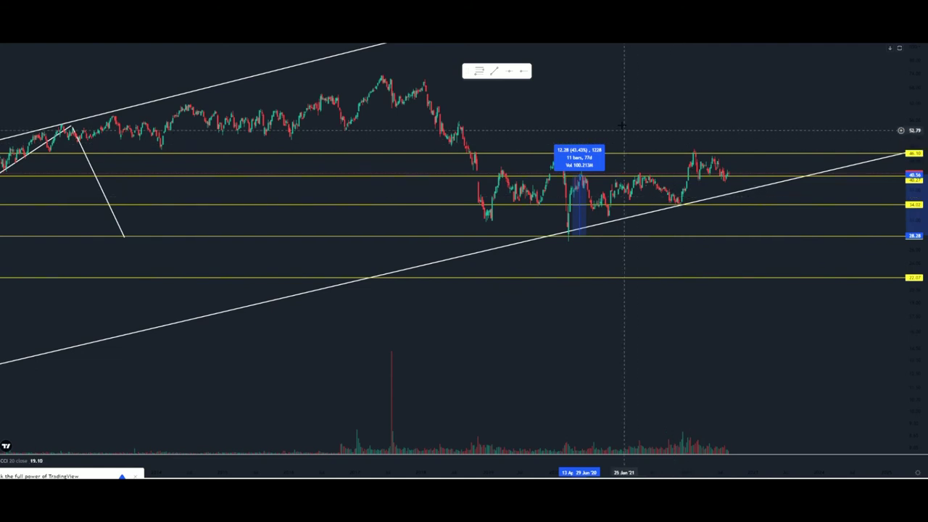
left_click(707, 210)
- Examine the channel's lower line from its starting low in the 1980s up to the March 2020 low
scroll(735, 217, "down", 3)
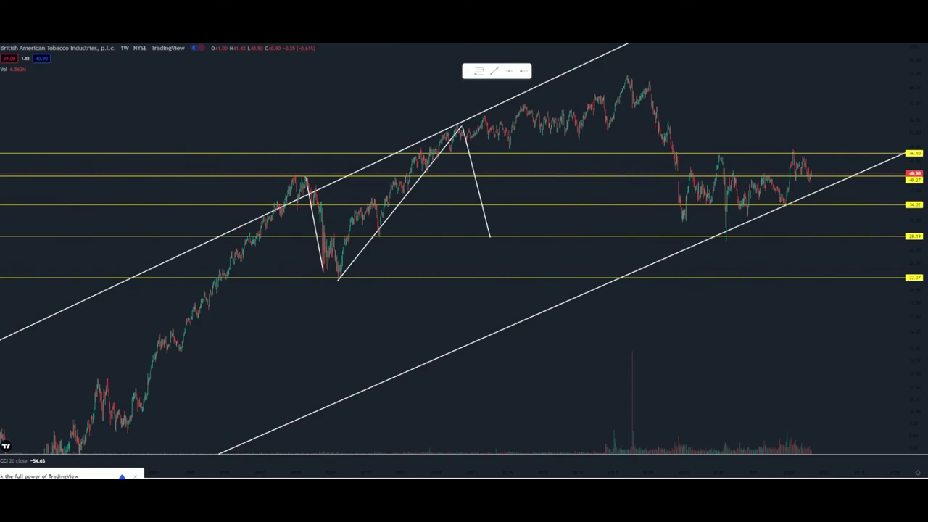
scroll(577, 298, "up", 5)
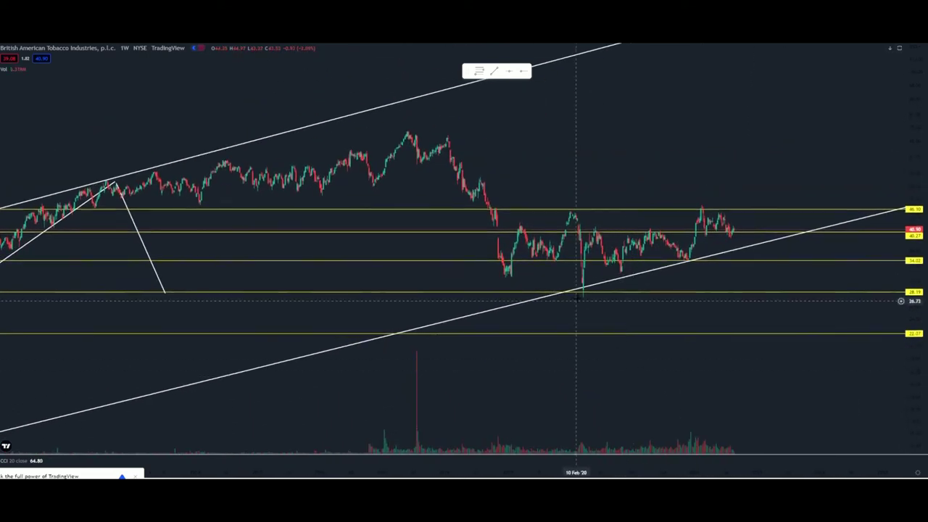
left_click_drag(915, 332, 919, 202)
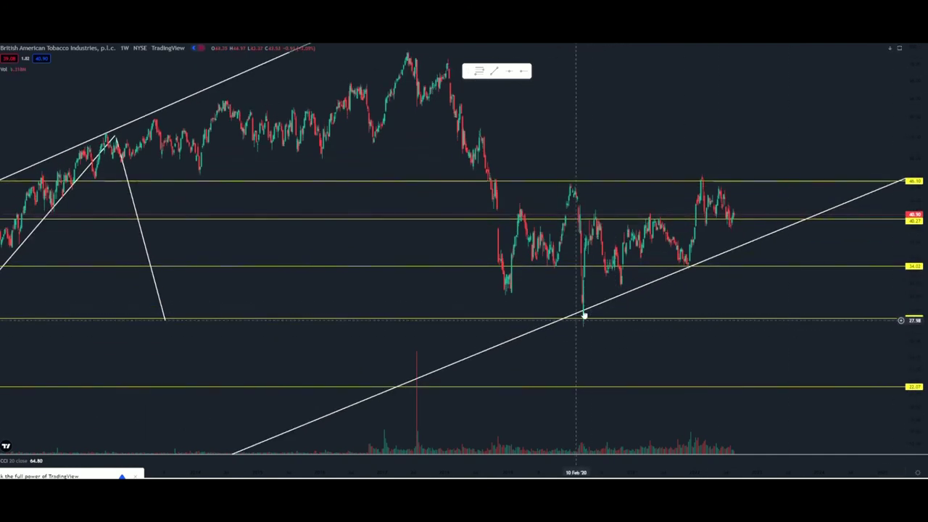
left_click(583, 317)
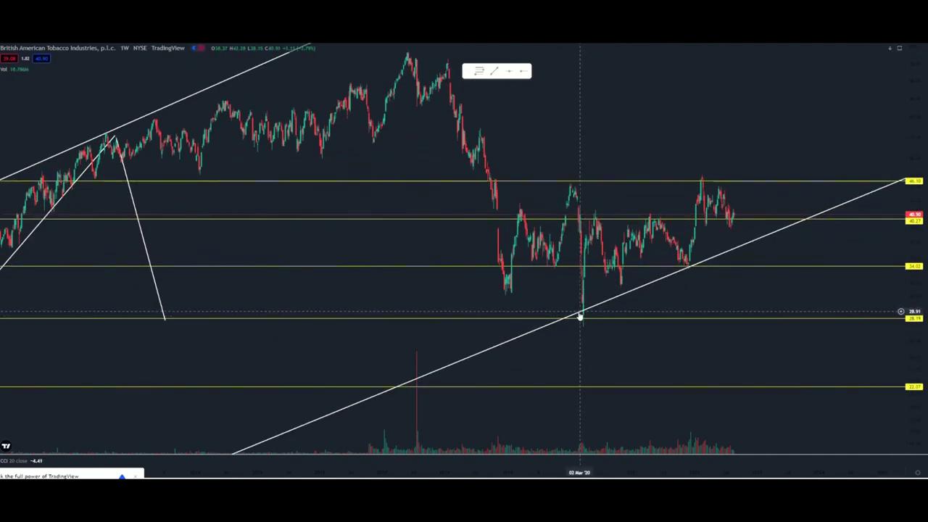
scroll(797, 362, "down", 5)
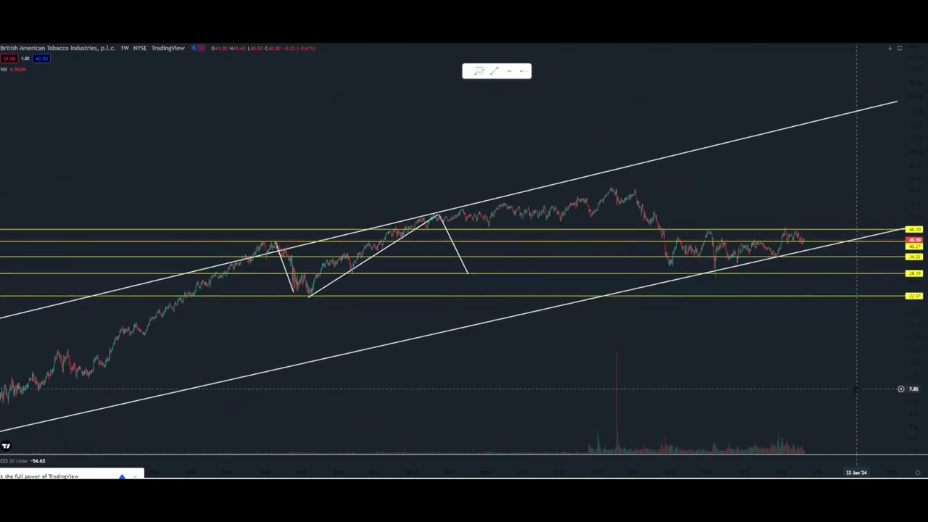
scroll(856, 389, "up", 5)
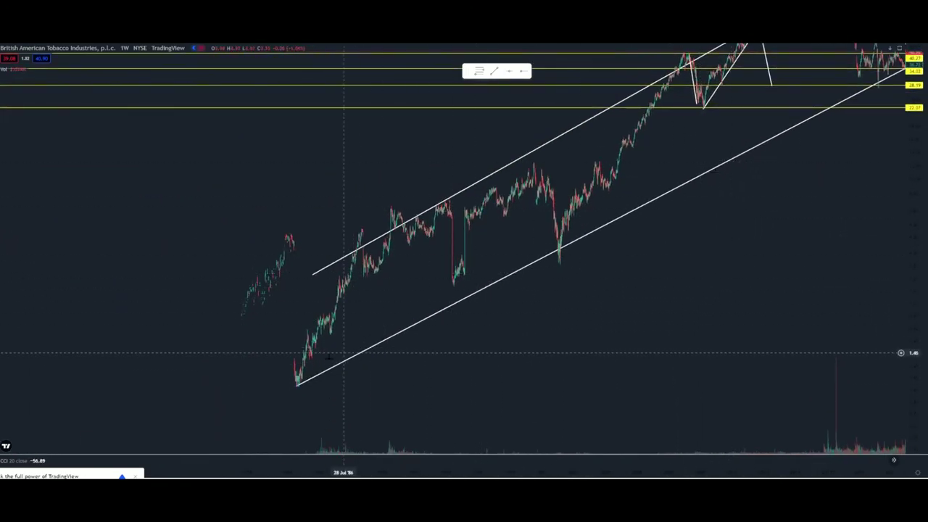
left_click_drag(758, 205, 702, 232)
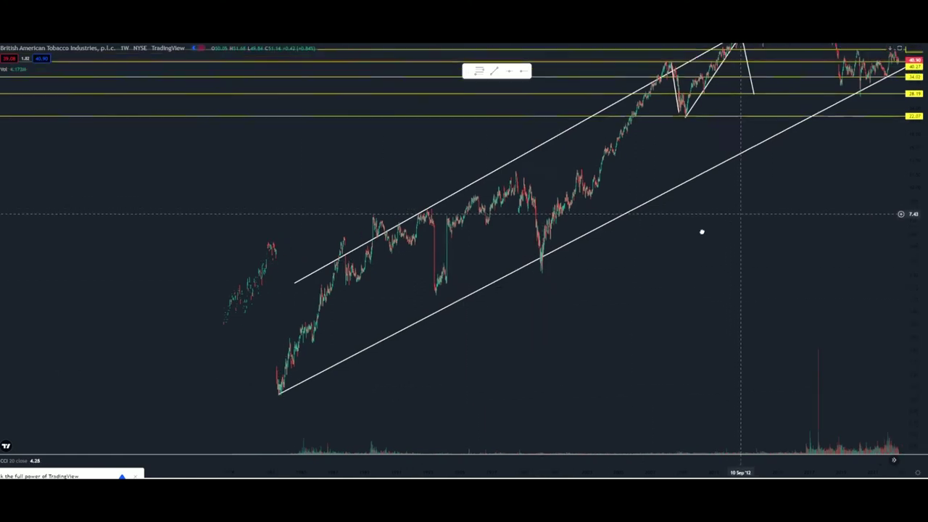
scroll(701, 232, "right", 10)
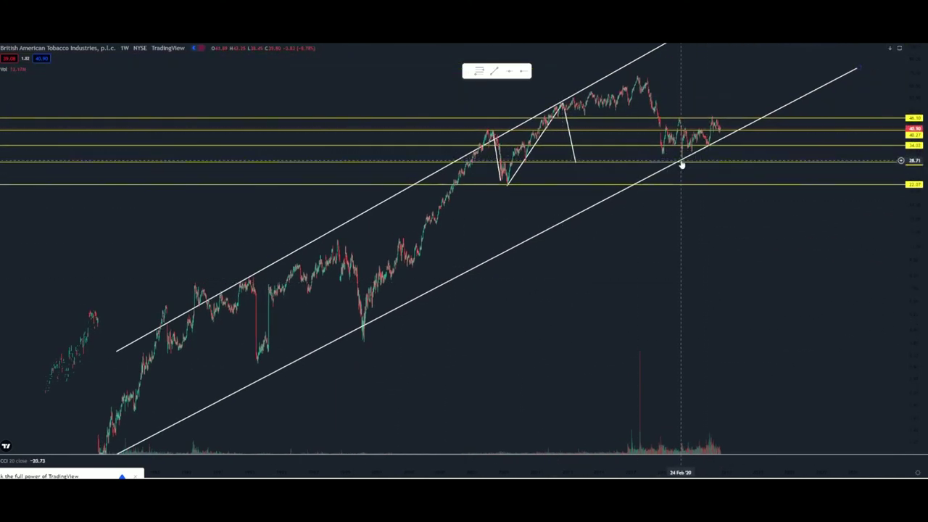
- Draw a white trend line for the decline from January 2018 at about 71.44 to March 2020 at about 27.34
scroll(683, 168, "up", 3)
left_click_drag(919, 292, 914, 112)
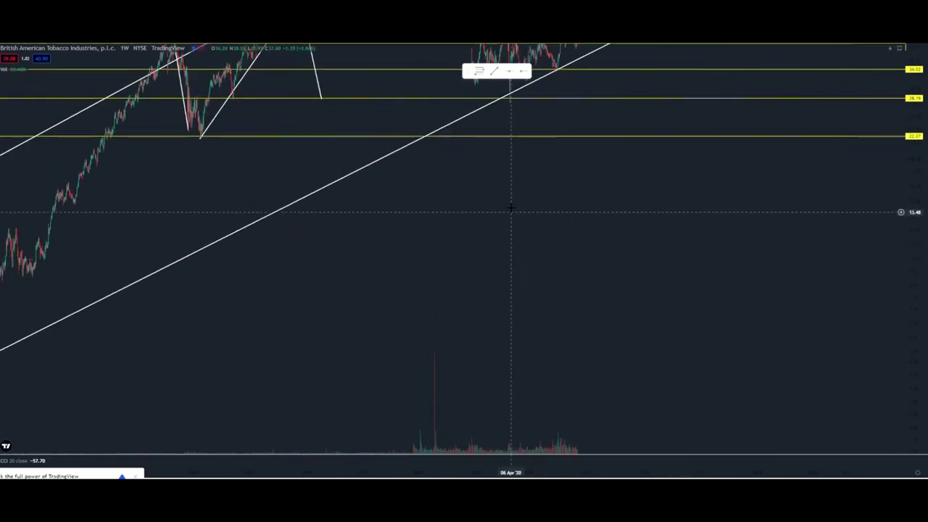
left_click_drag(523, 229, 650, 354)
scroll(651, 353, "up", 3)
left_click_drag(557, 173, 580, 231)
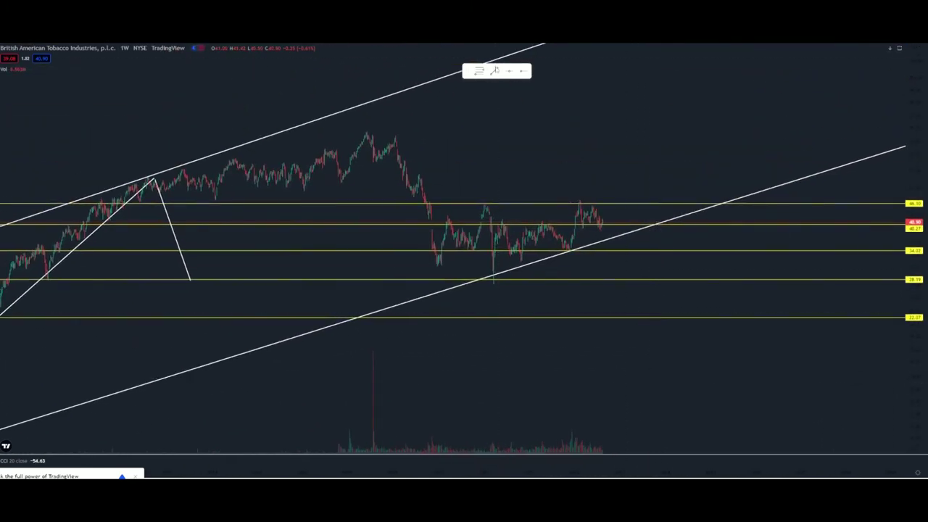
left_click(495, 70)
left_click(395, 136)
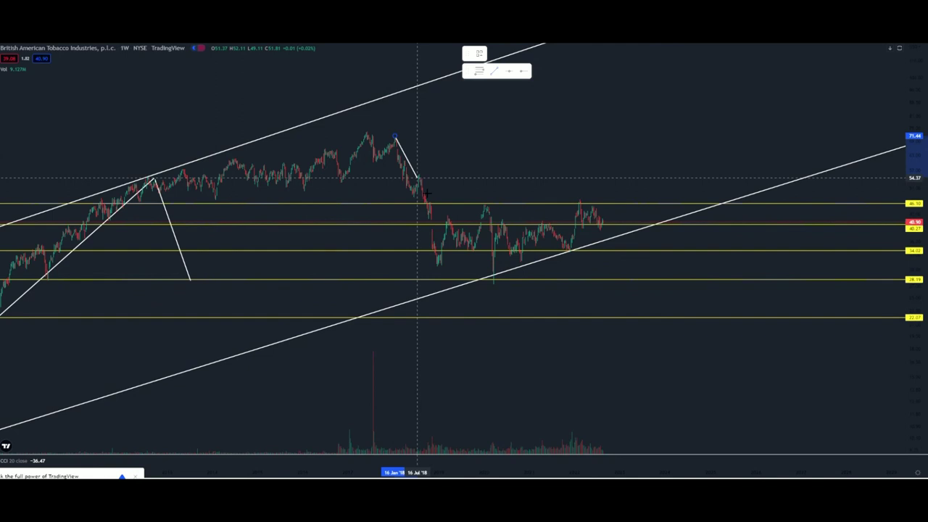
left_click(491, 283)
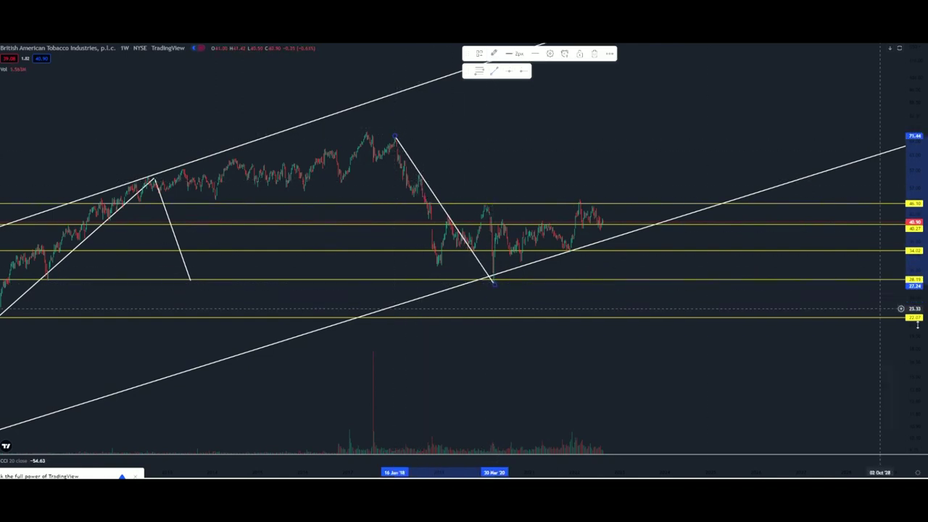
- Shift the 2018–2020 decline line slightly upward so it starts at about 72.54 in January 2018
left_click_drag(918, 329, 911, 50)
scroll(669, 171, "up", 5)
left_click_drag(288, 83, 850, 196)
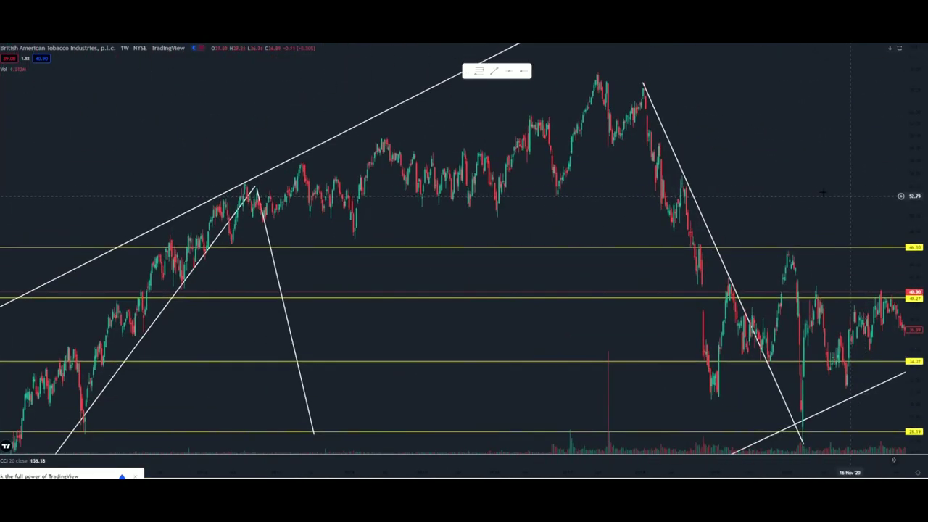
scroll(850, 195, "up", 3)
left_click(514, 185)
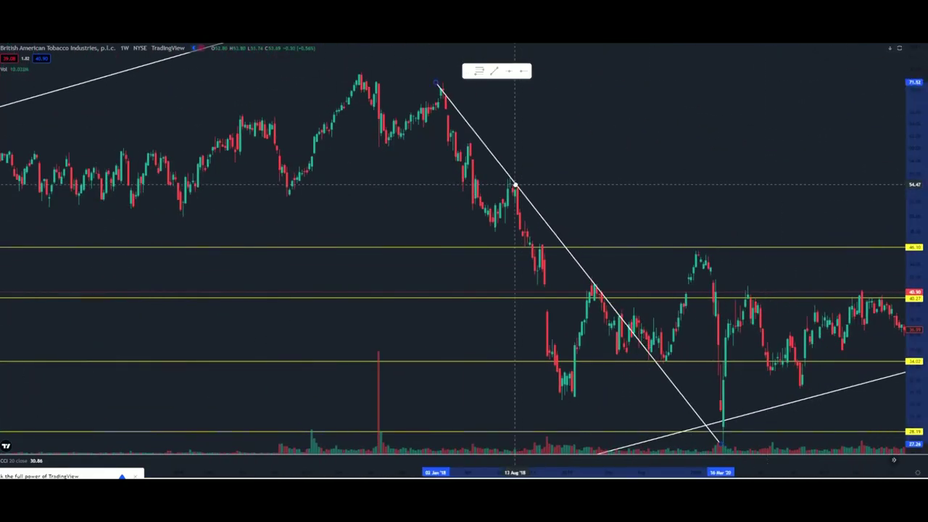
left_click_drag(514, 185, 513, 179)
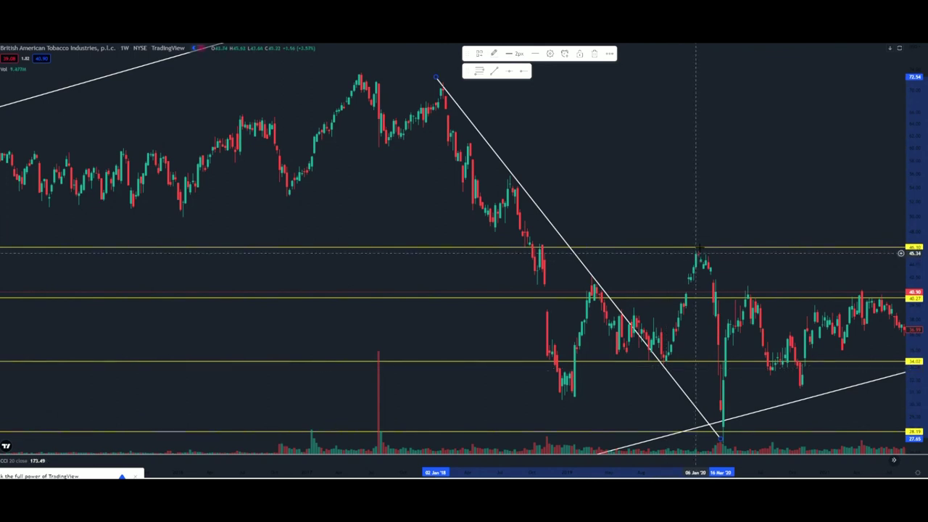
- Move the decline line's lower end to 30 March 2020 at about 27.18
left_click_drag(719, 180, 646, 82)
left_click(646, 340)
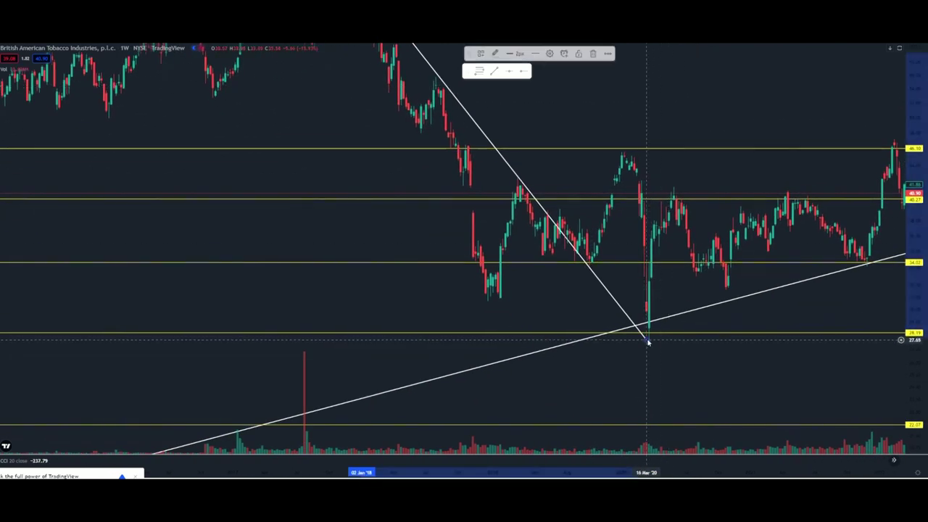
left_click_drag(648, 341, 651, 346)
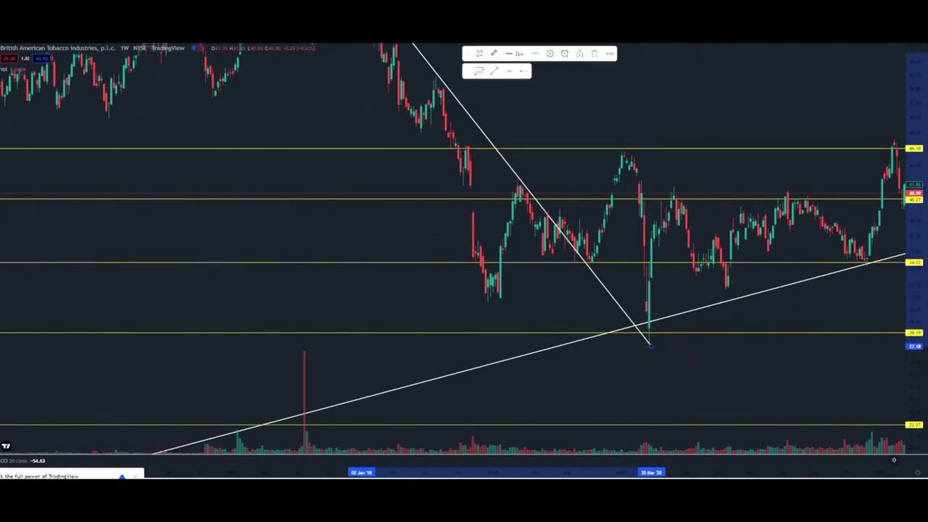
- Delete the ascending channel's lower trend line, leaving the upper one in place
scroll(651, 346, "down", 5)
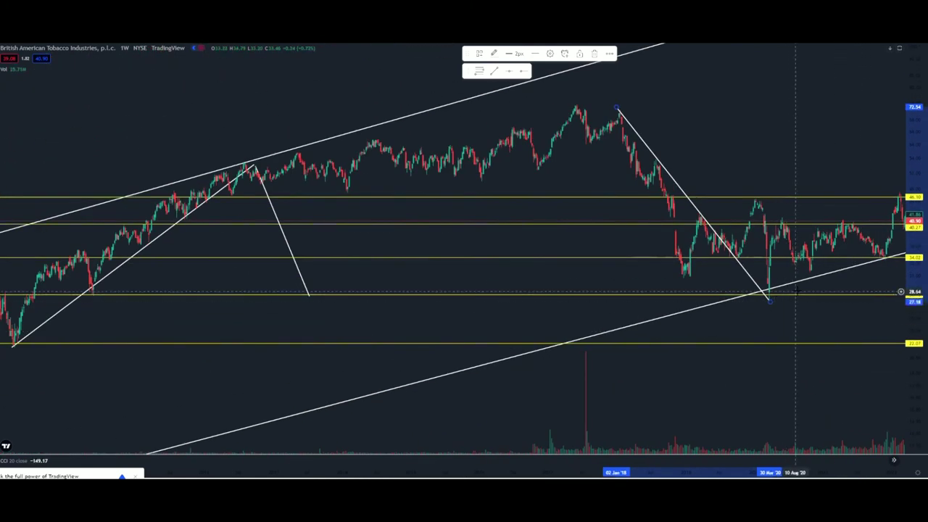
scroll(803, 281, "down", 5)
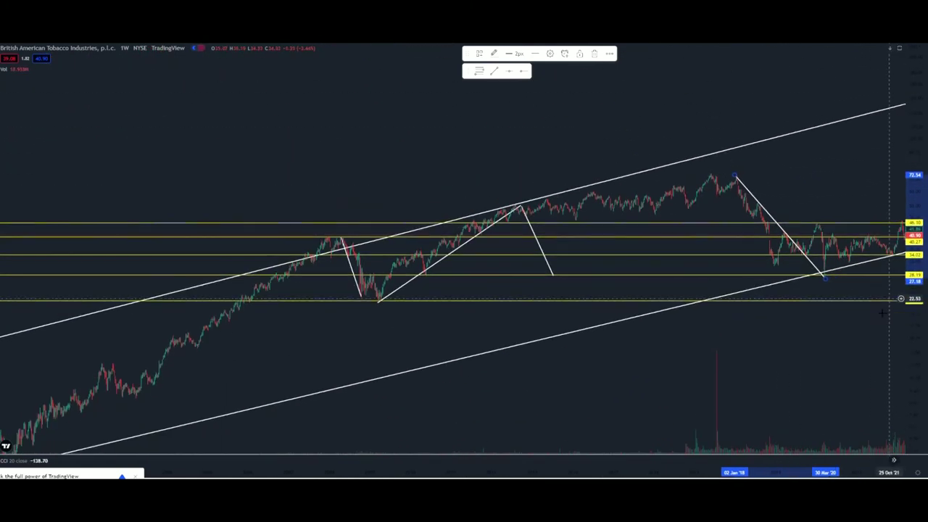
left_click_drag(881, 313, 677, 292)
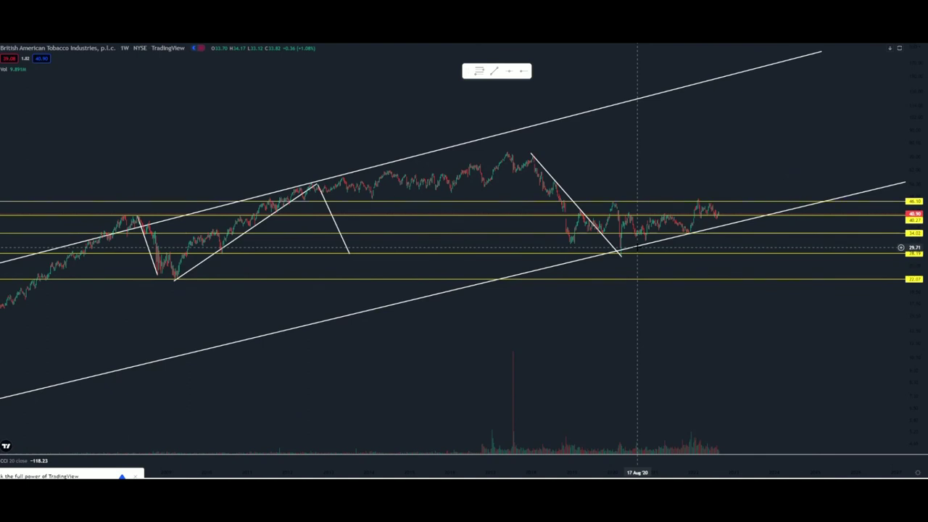
left_click(638, 248)
key("Delete")
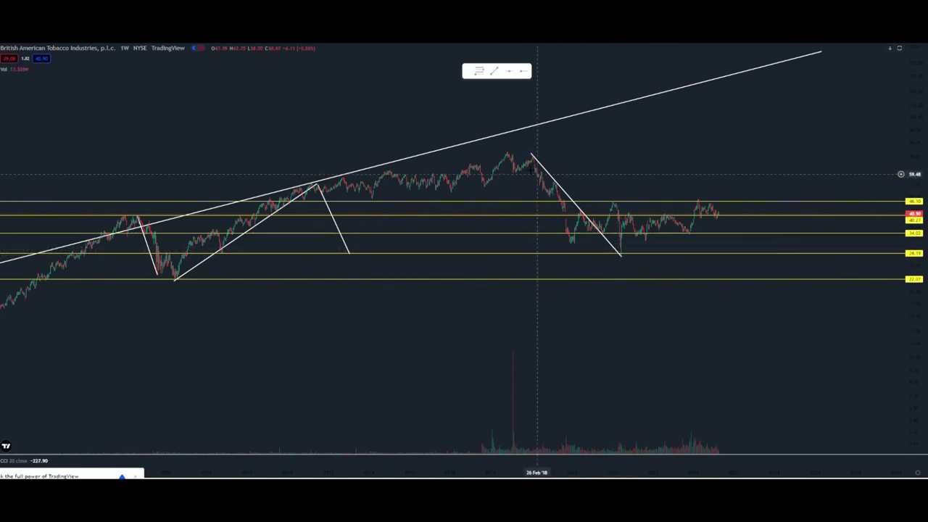
- Review price action since 2018 against the yellow horizontal levels, and check the stock's Stock Analyzer page
scroll(682, 268, "down", 2)
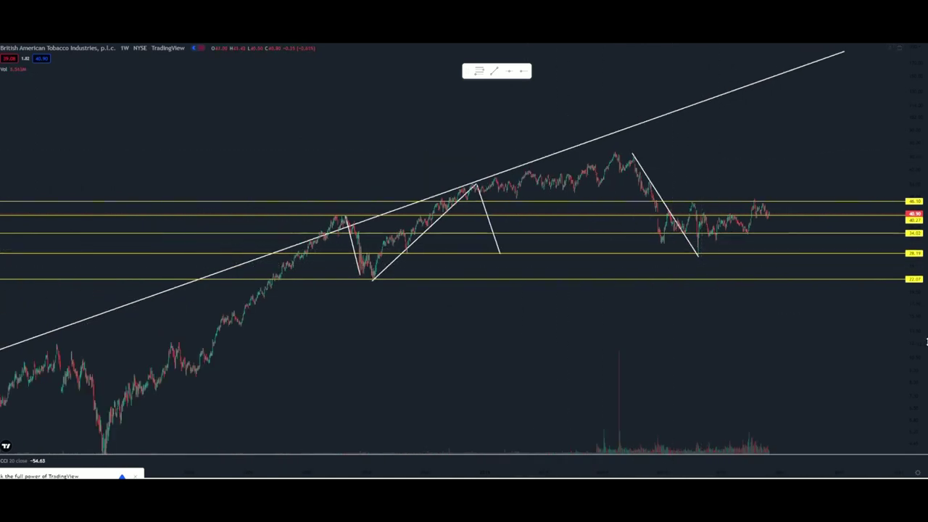
scroll(704, 272, "up", 5)
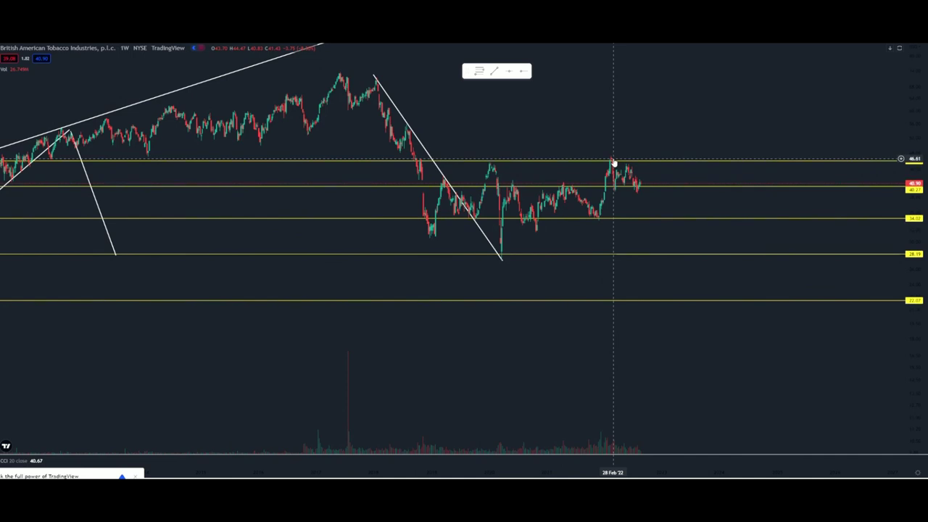
scroll(638, 161, "down", 3)
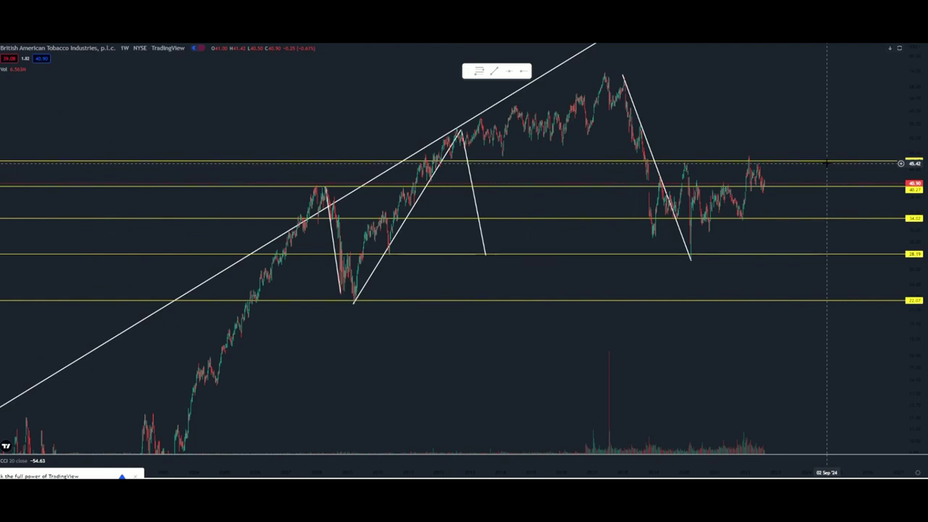
left_click_drag(910, 69, 890, 231)
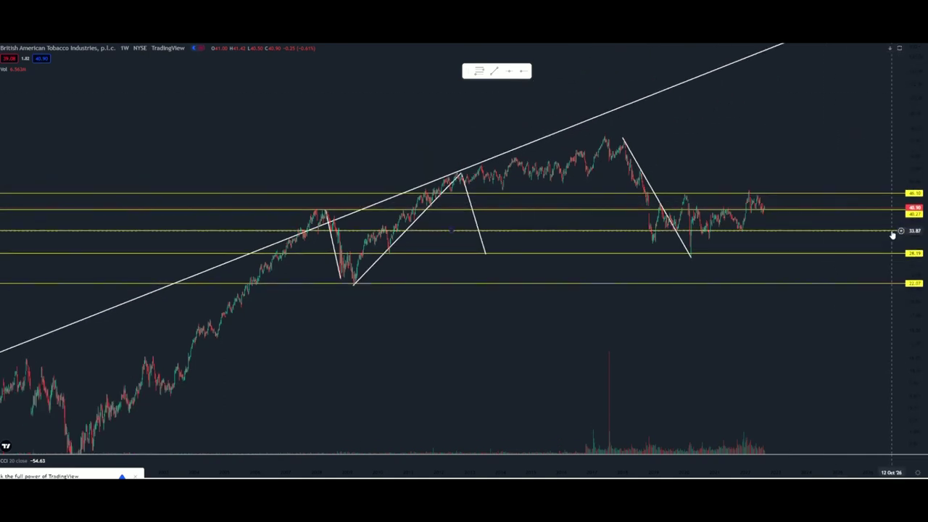
left_click_drag(670, 326, 580, 315)
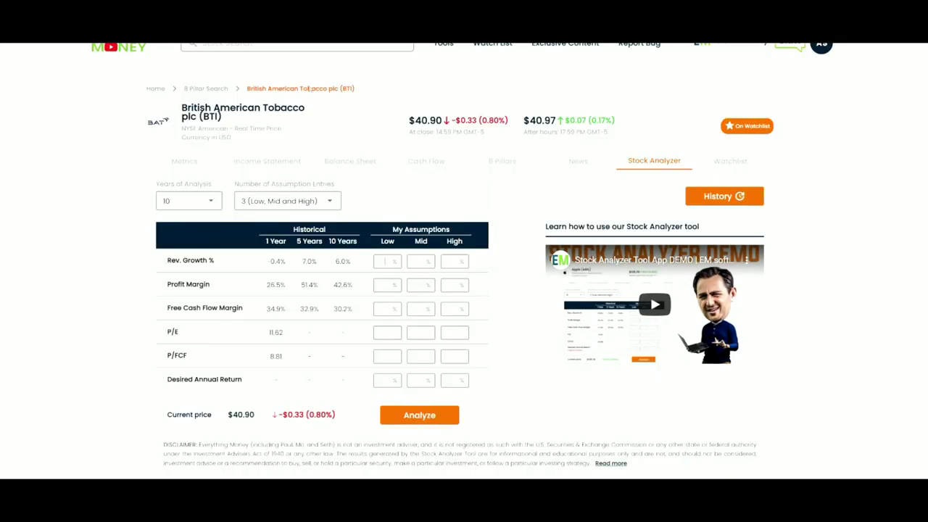
scroll(506, 329, "down", 1)
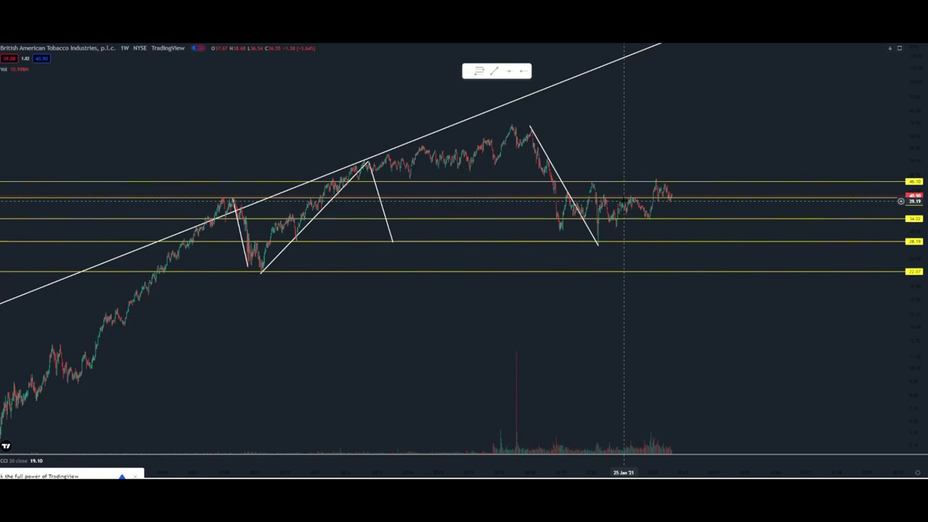
- Draw a rising trend line from the 30 March 2020 low at about 28.48 to May 2023 at about 40.60
left_click_drag(908, 347, 915, 203)
scroll(768, 289, "up", 6)
left_click_drag(579, 276, 756, 354)
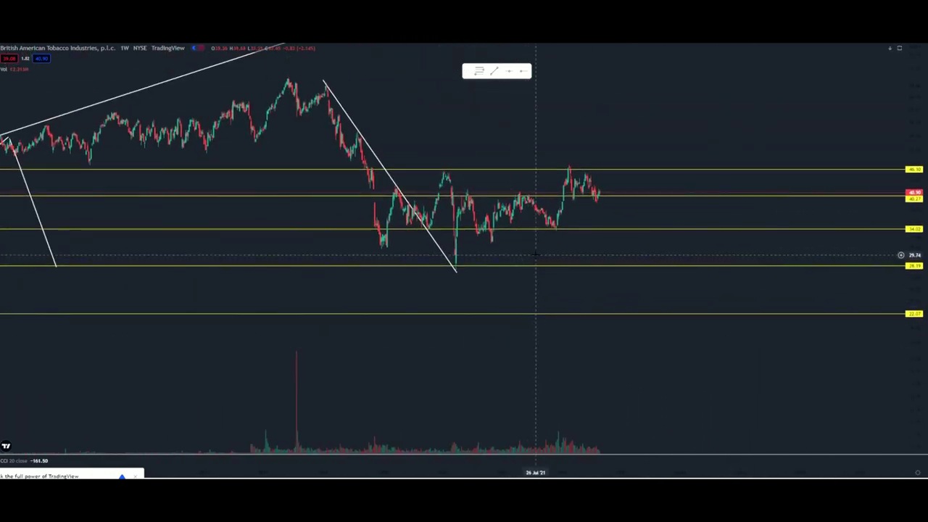
left_click_drag(917, 369, 911, 230)
scroll(640, 193, "up", 5)
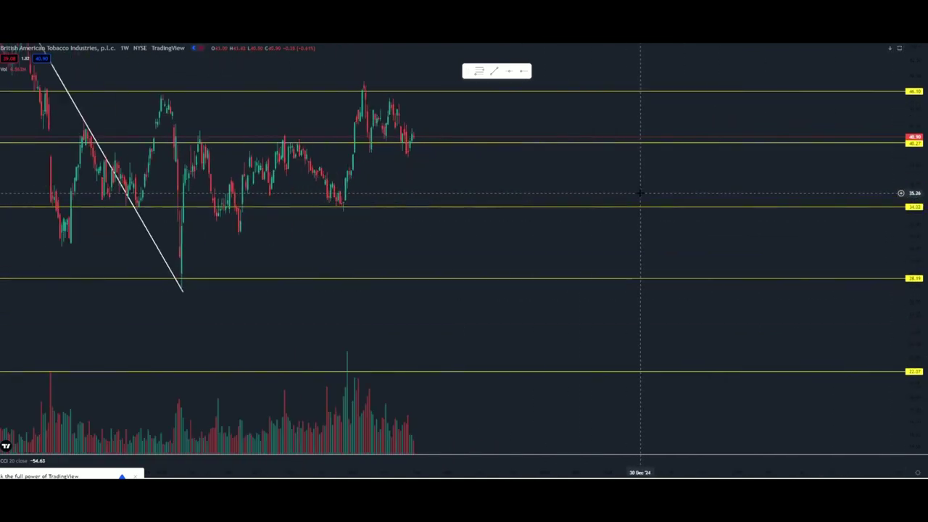
left_click_drag(466, 174, 590, 209)
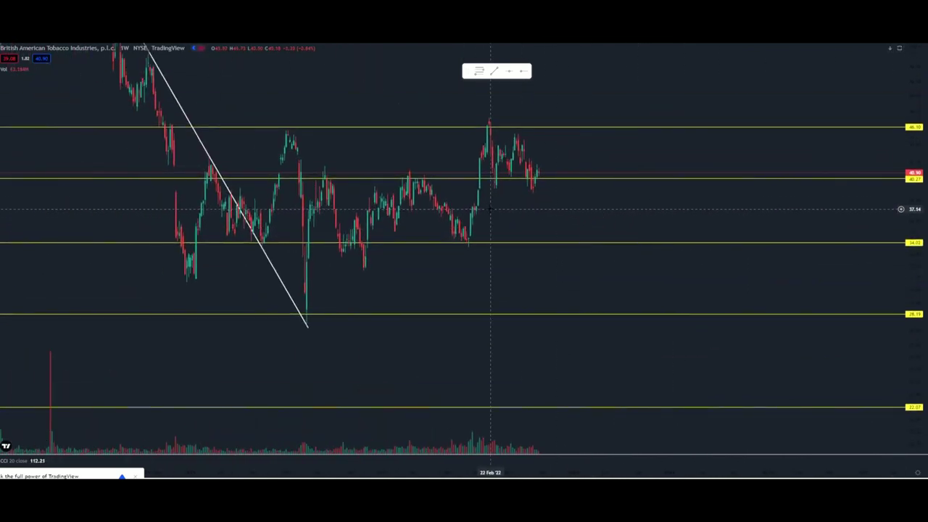
left_click(498, 73)
left_click(309, 308)
left_click(613, 175)
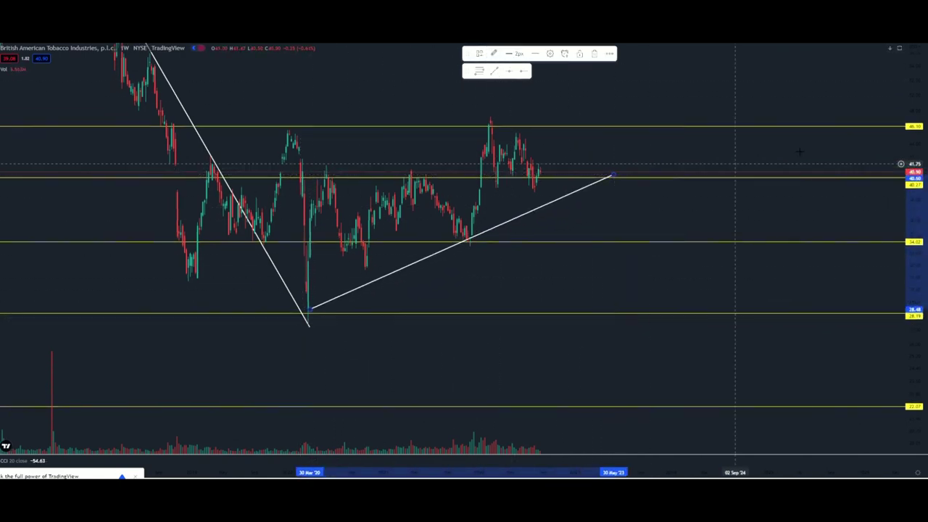